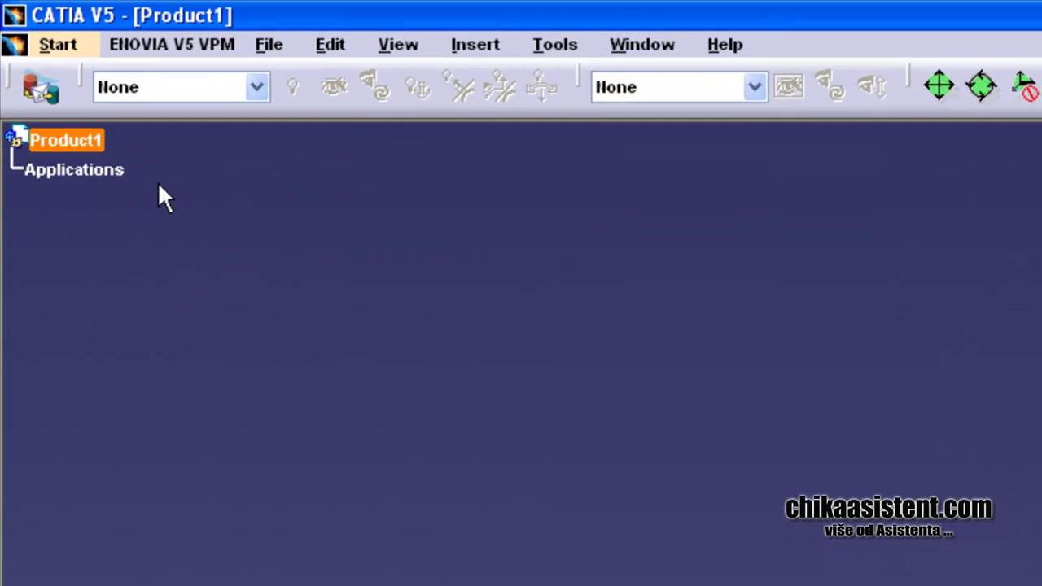
Enlarge the specification tree containing Product1 and Applications
left_click(54, 76)
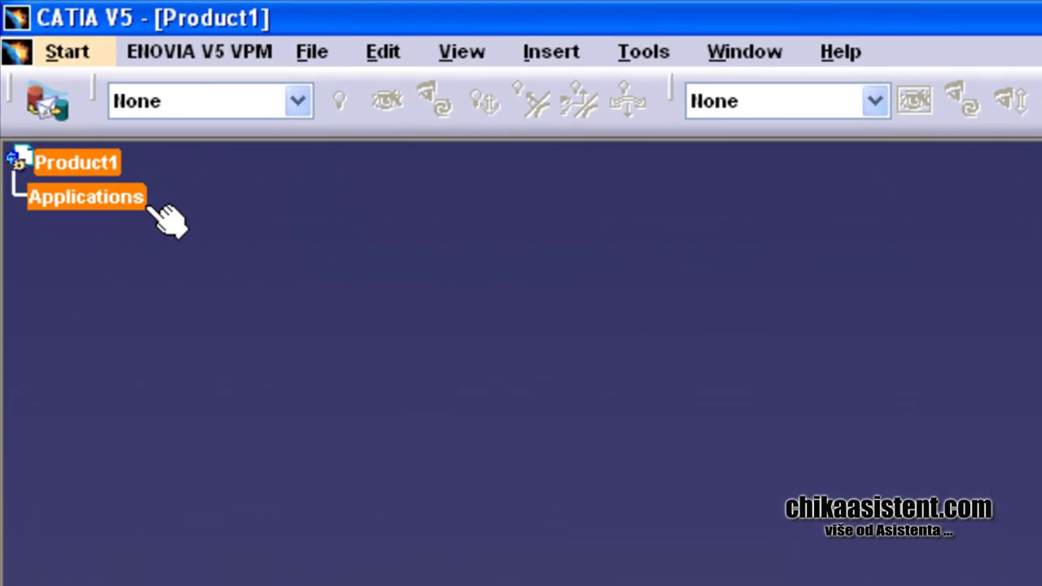
scroll(167, 219, "up", 1)
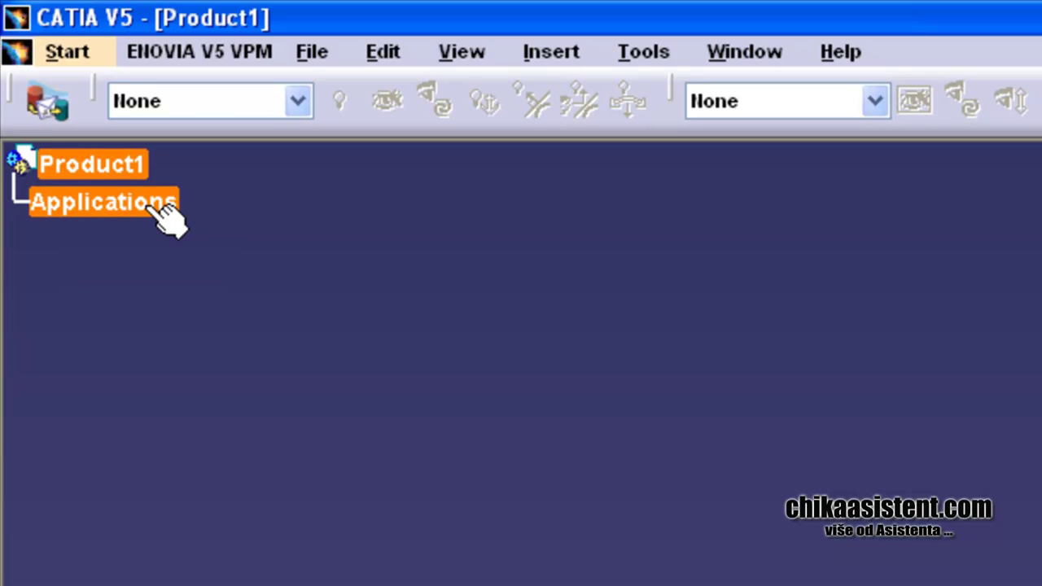
scroll(168, 219, "up", 1)
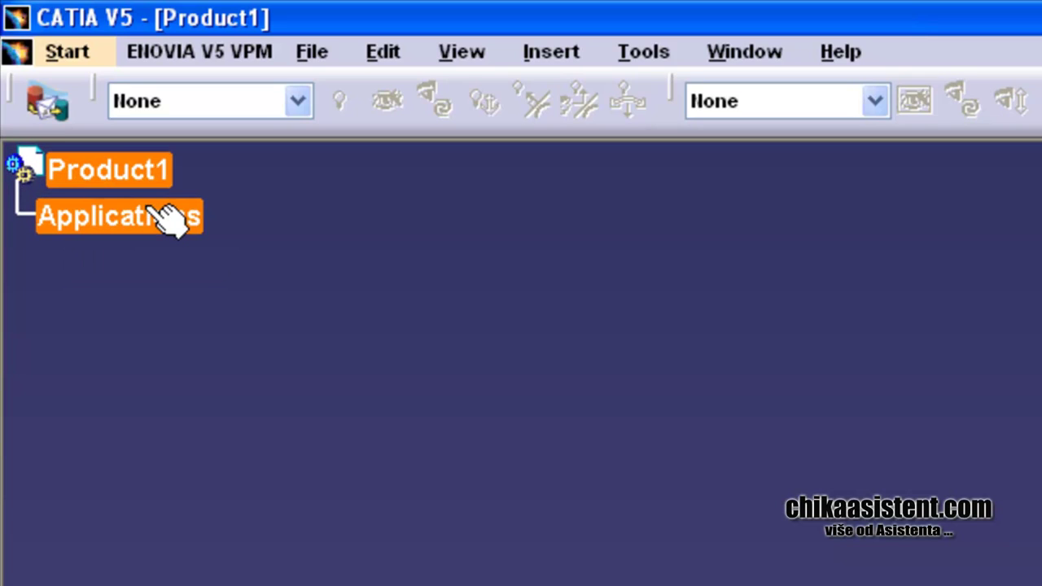
left_click(238, 300)
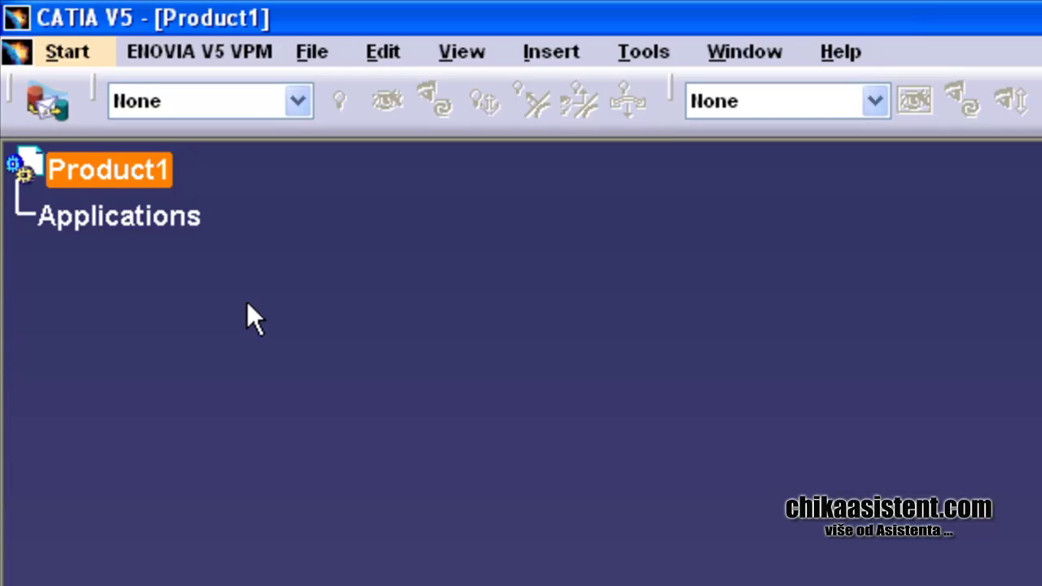
Hide the specification tree and show it again at a slightly larger scale
key("F3")
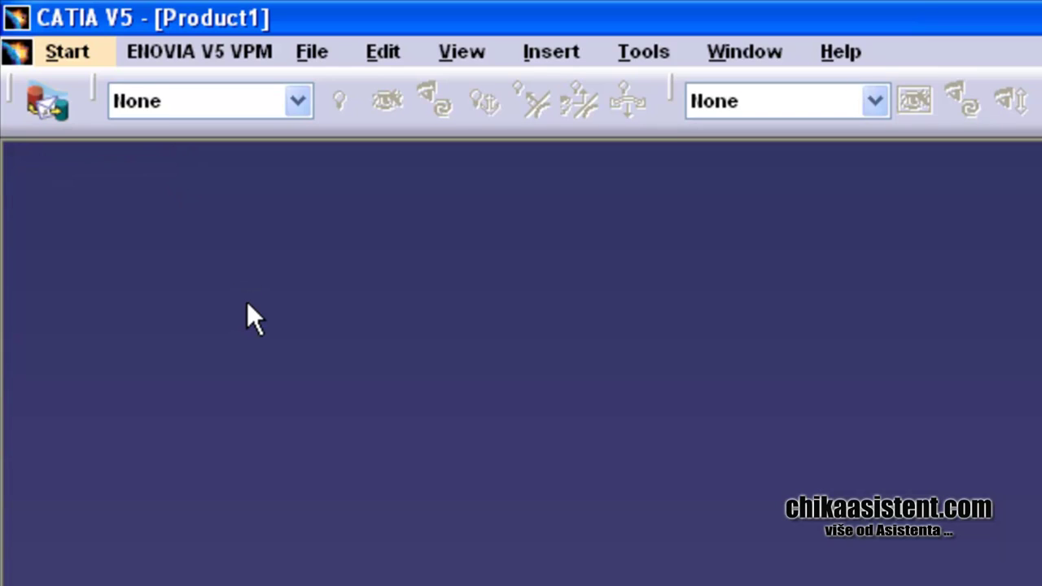
key("F3")
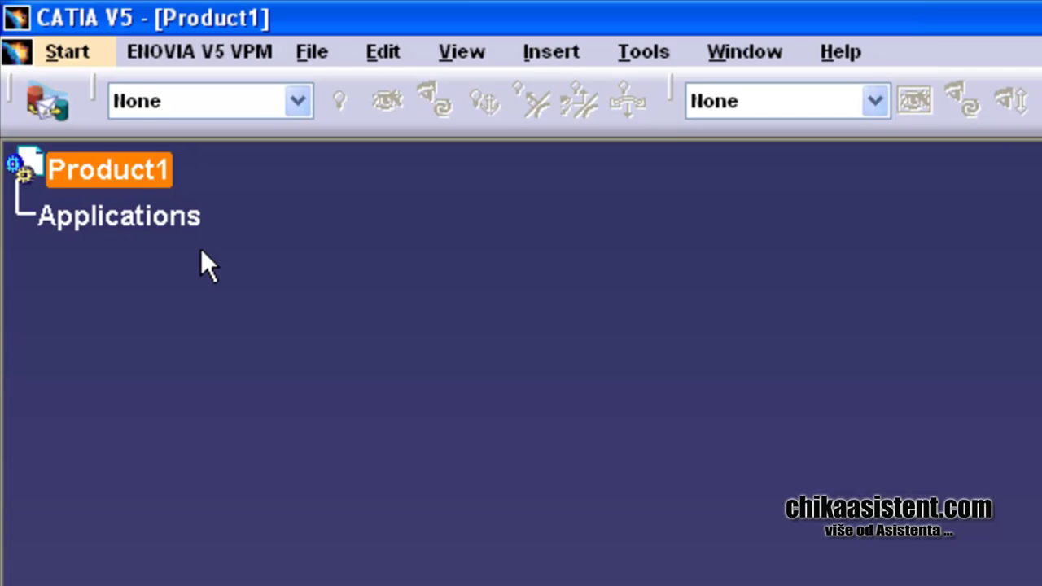
middle_click_drag(202, 250, 220, 298, "ctrl")
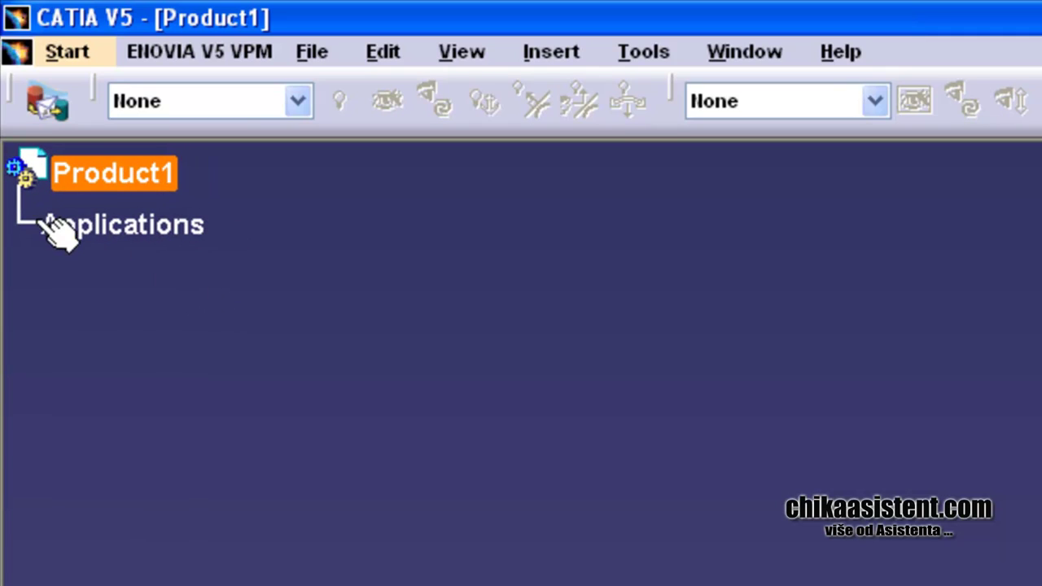
mouse_move(24, 220)
left_mouse_down()
mouse_move(19, 209)
mouse_move(54, 280)
mouse_move(132, 337)
mouse_move(125, 376)
mouse_move(81, 303)
mouse_move(100, 274)
mouse_move(109, 347)
mouse_move(61, 254)
mouse_move(22, 233)
mouse_move(51, 263)
mouse_move(27, 221)
left_mouse_up()
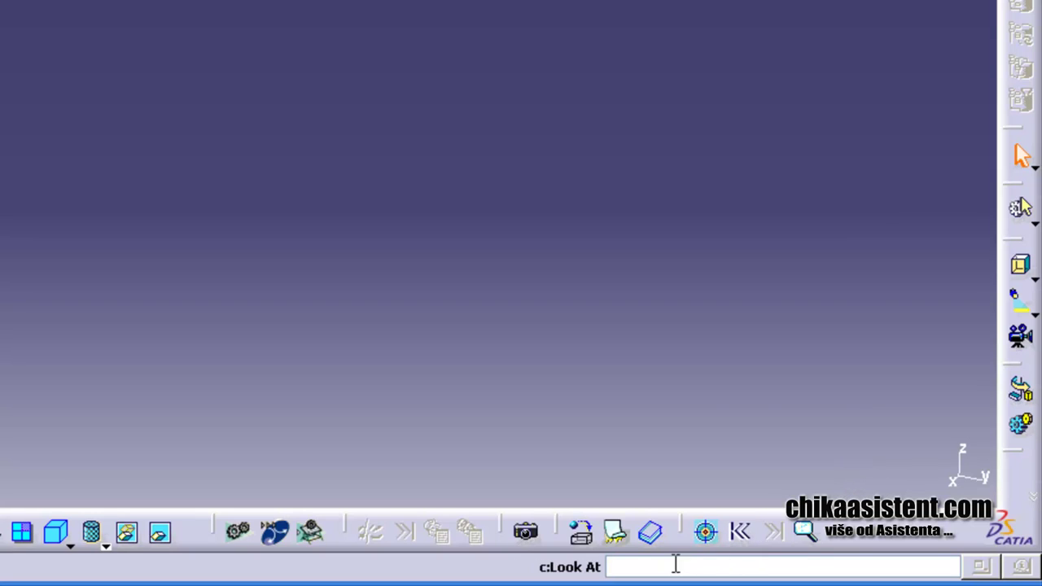
Enter the sample text FDGDFG in the command input field and clear it again
left_click(637, 564)
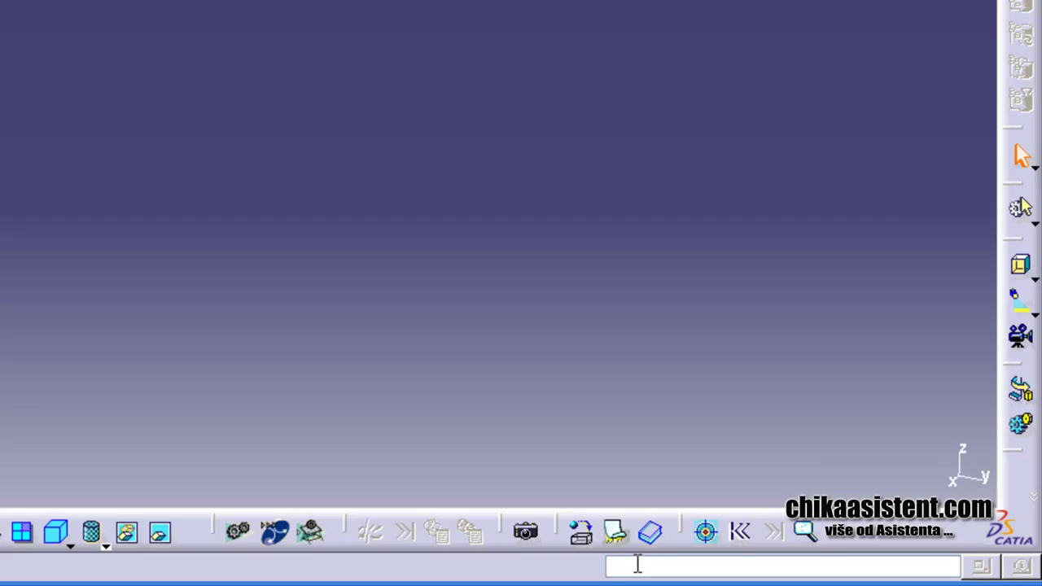
type("FDGDFG")
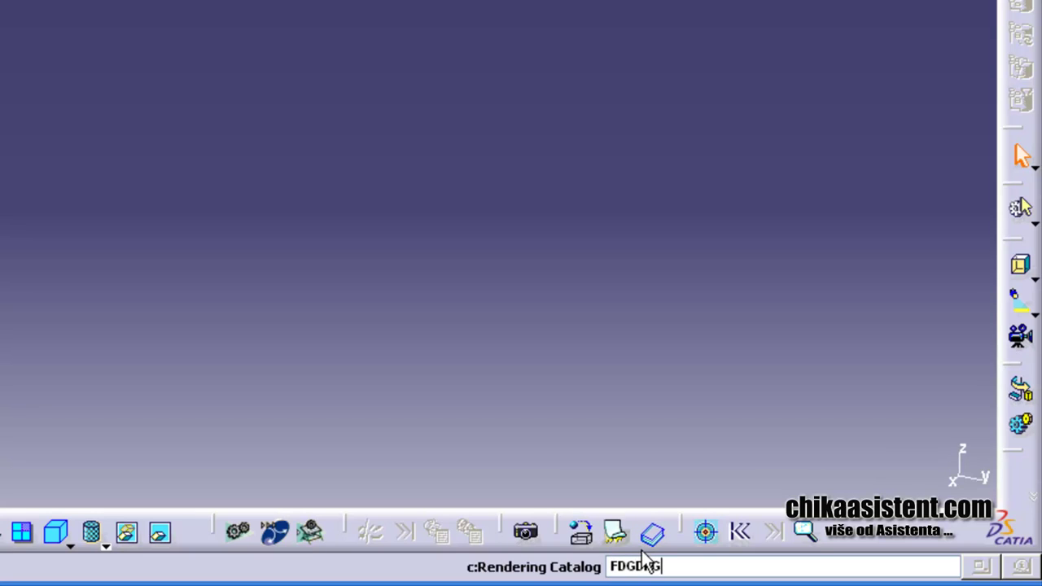
key("BackSpace")
key("BackSpace")
key("BackSpace")
key("BackSpace")
key("BackSpace")
key("BackSpace")
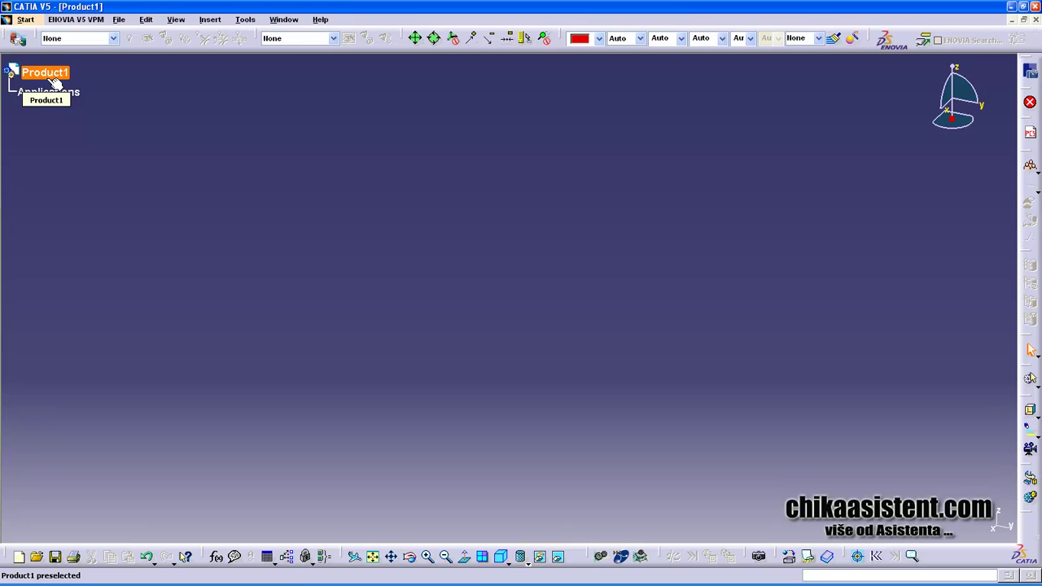
Undock the Standard toolbar and leave it floating over the graphics area
left_click(50, 75)
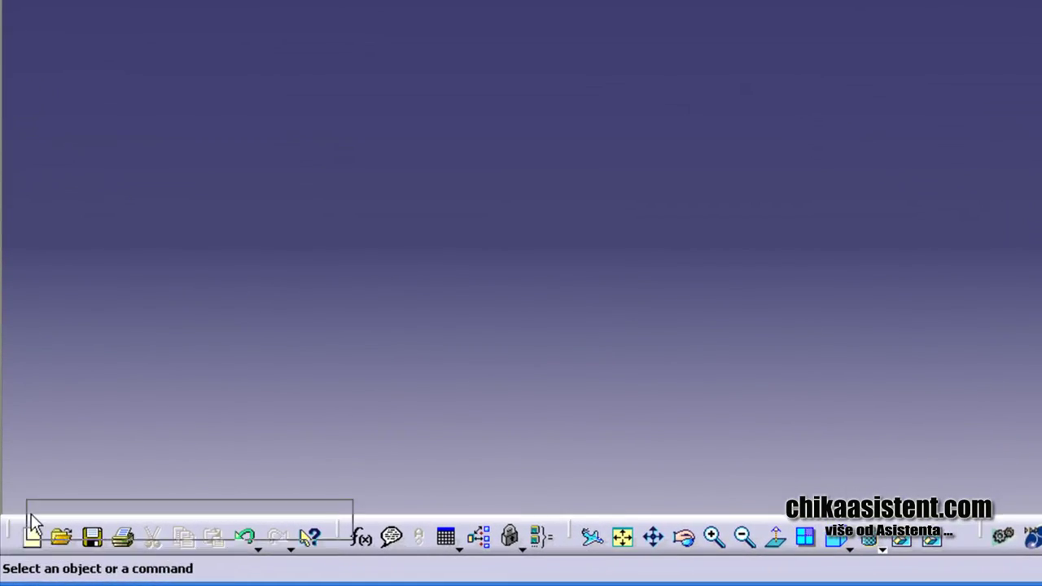
left_click_drag(31, 513, 113, 424)
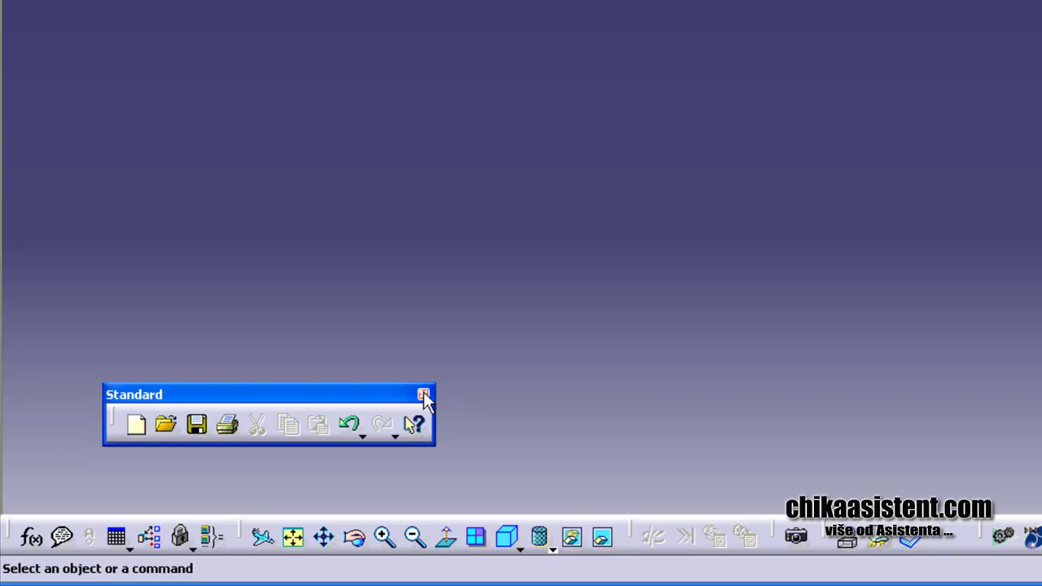
left_click_drag(244, 399, 246, 523)
left_click_drag(118, 535, 102, 395)
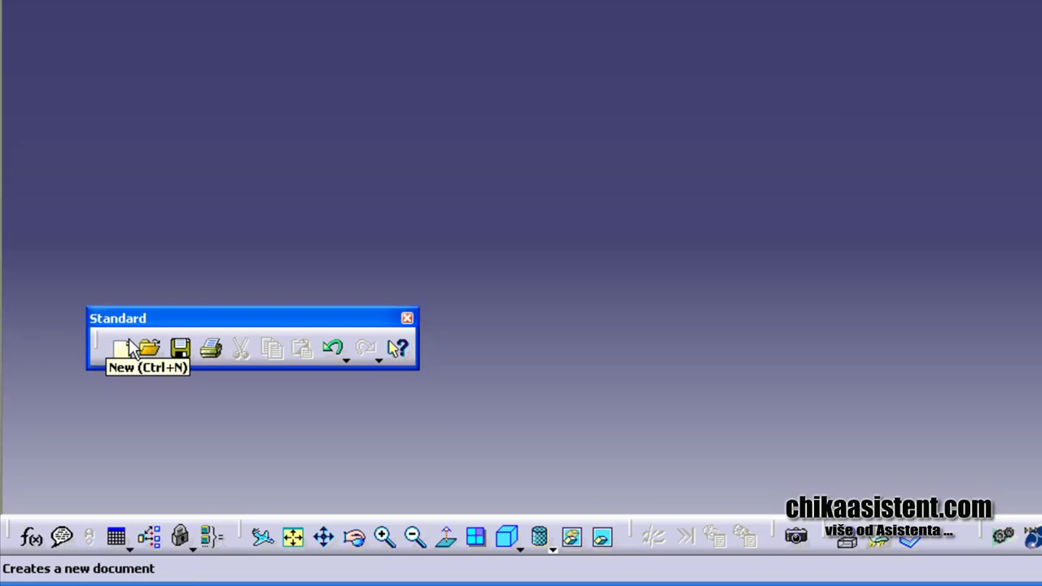
Detach the Undo commands from the Standard toolbar as a separate floating toolbar and change it to a horizontal layout
left_click(346, 359)
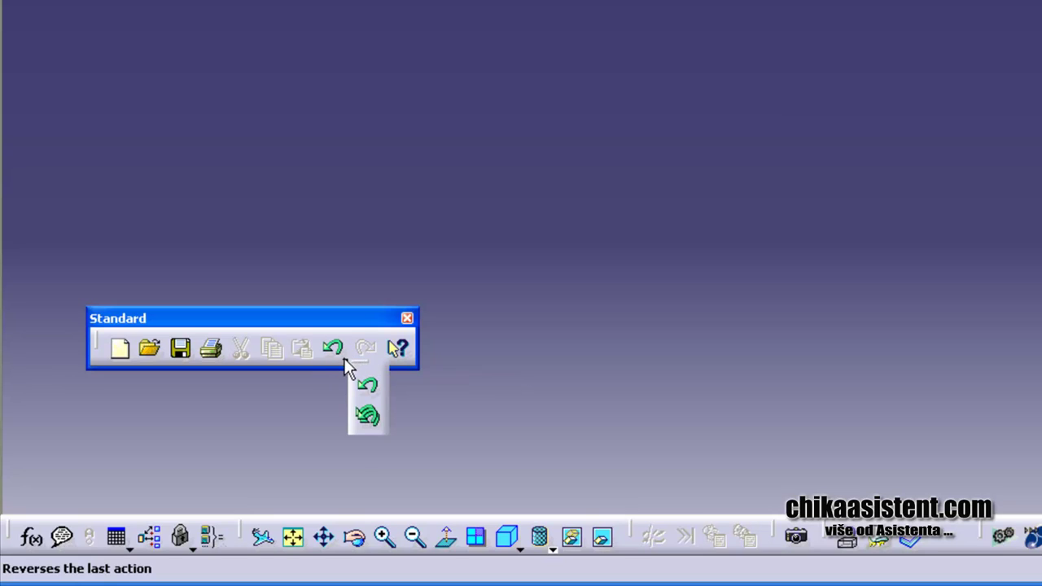
left_click_drag(357, 375, 359, 236)
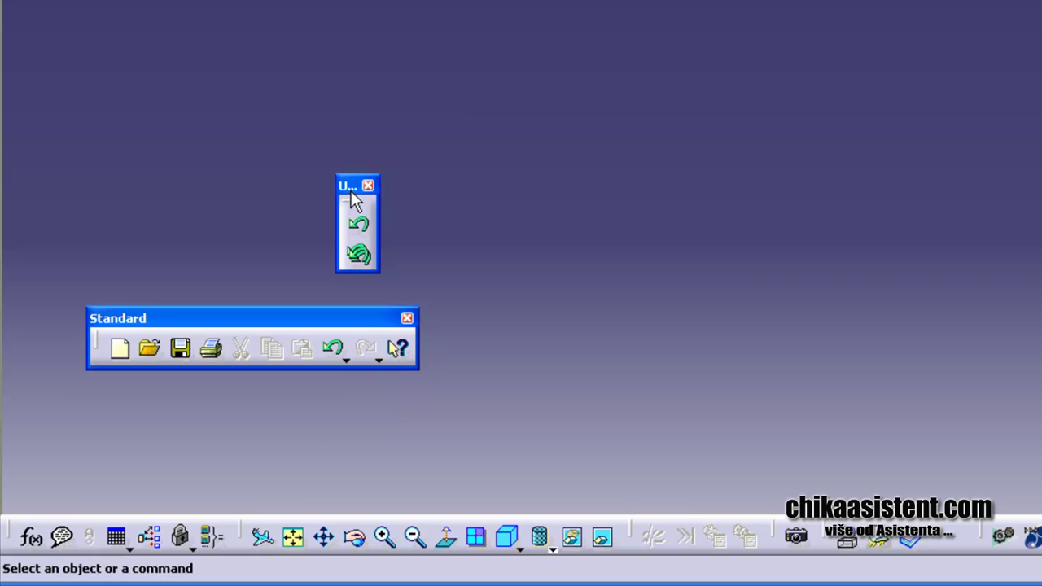
left_click_drag(350, 195, 296, 191)
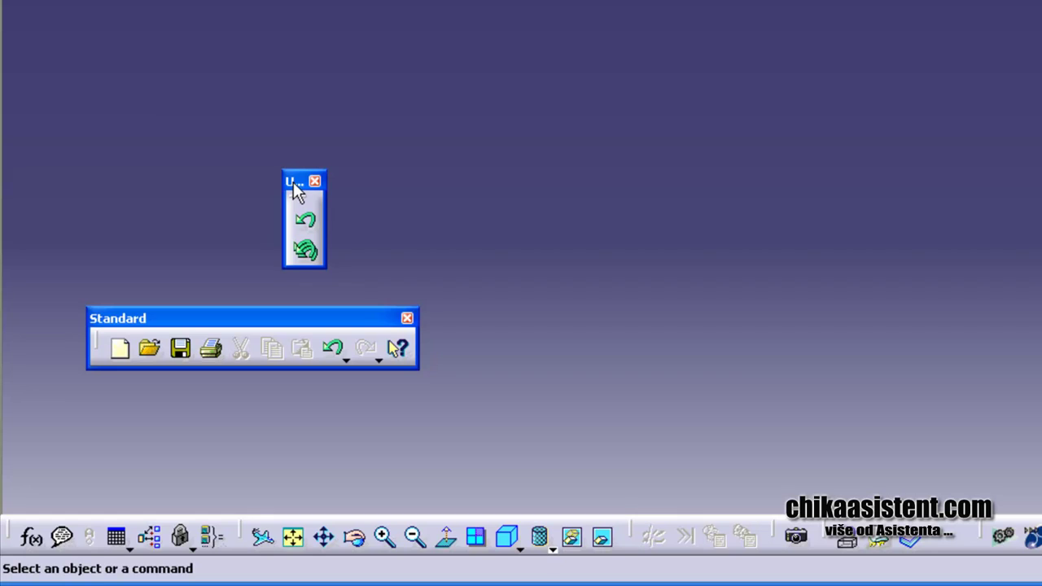
left_click_drag(295, 187, 192, 180)
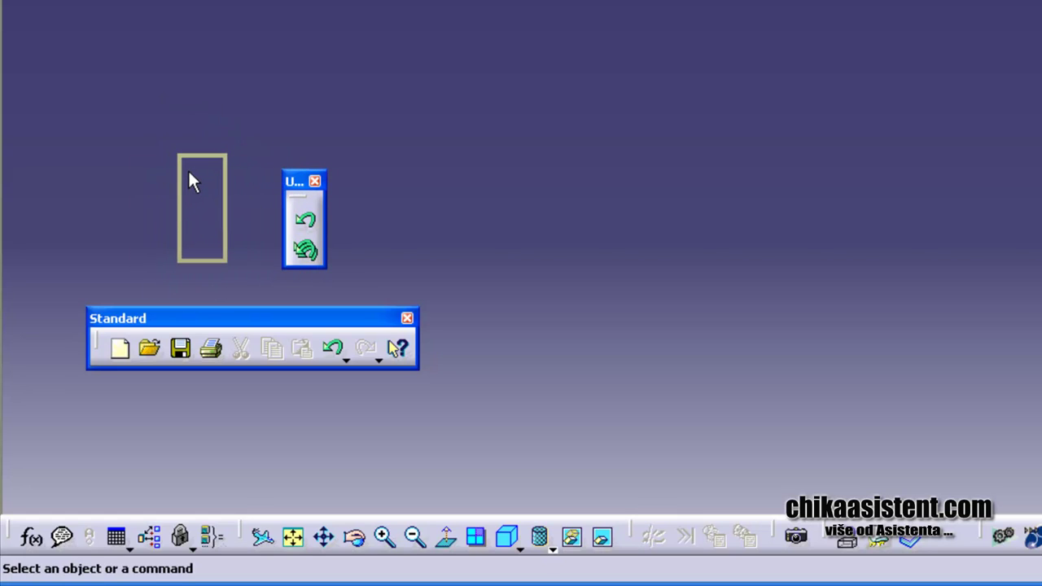
key("shift")
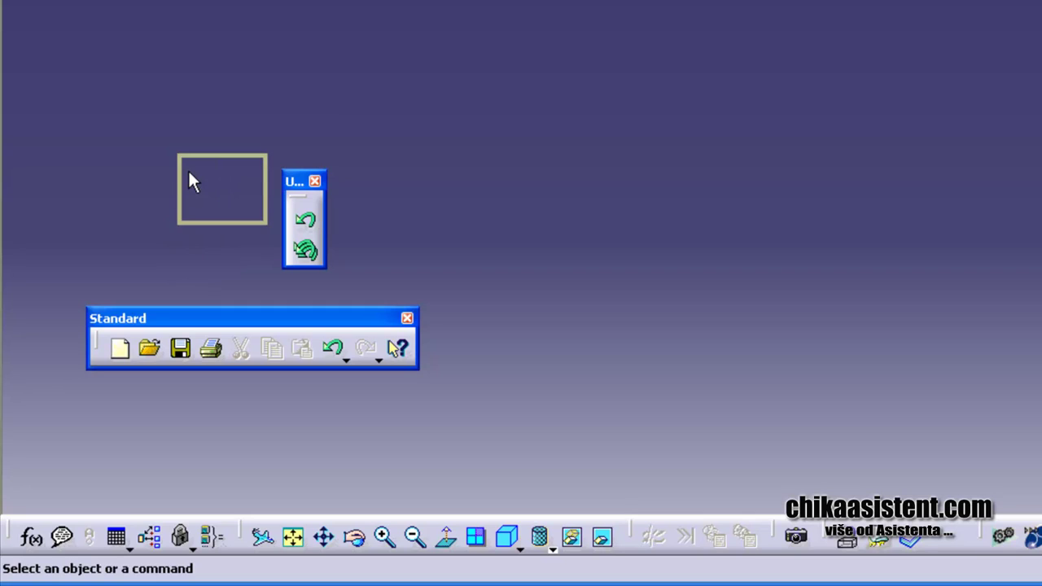
left_click_drag(189, 172, 190, 173)
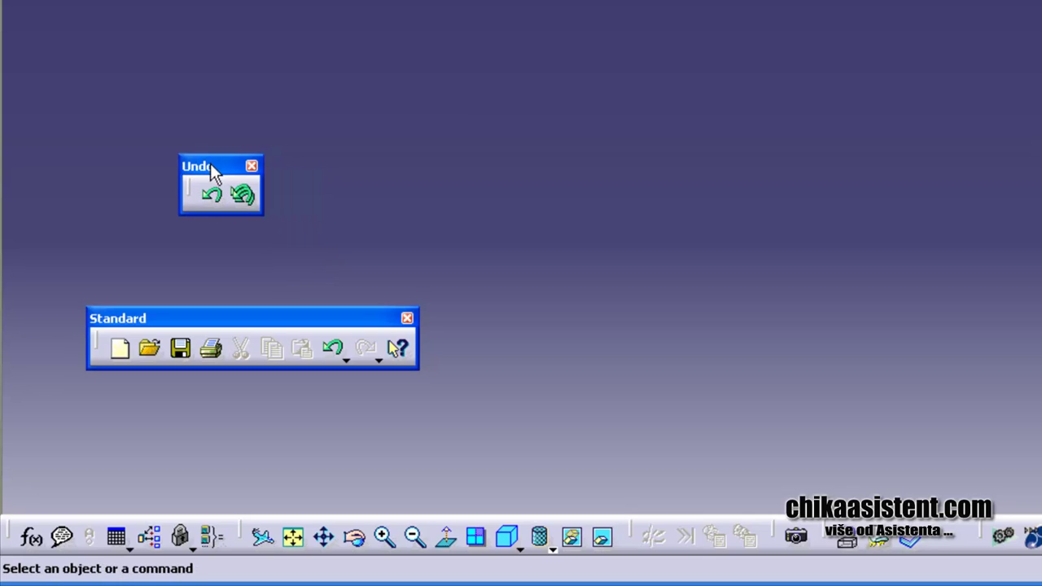
Close the floating Undo and Standard toolbars and check the list of toolbars that can be shown or hidden
left_click(252, 167)
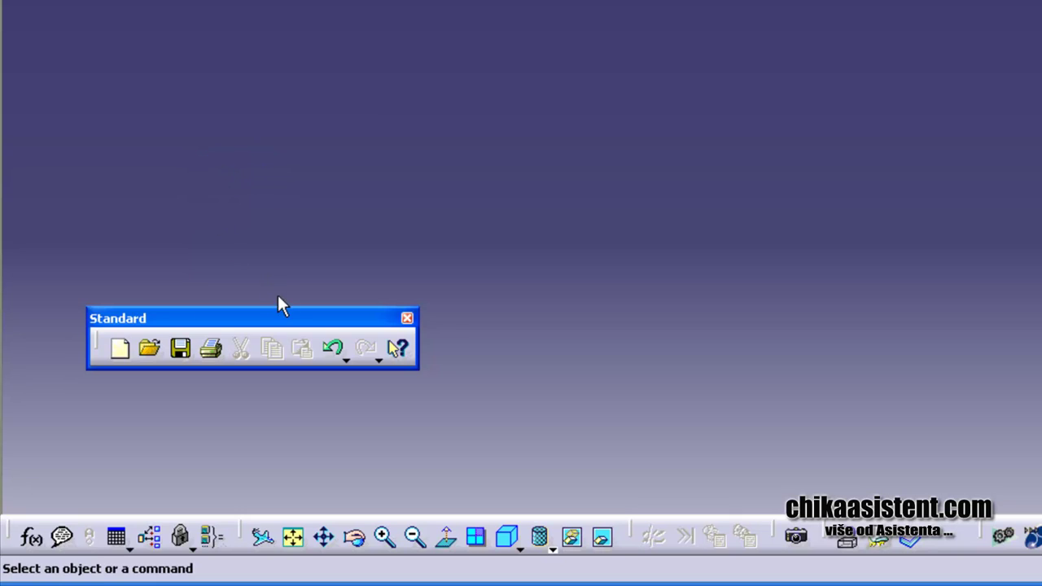
left_click(407, 318)
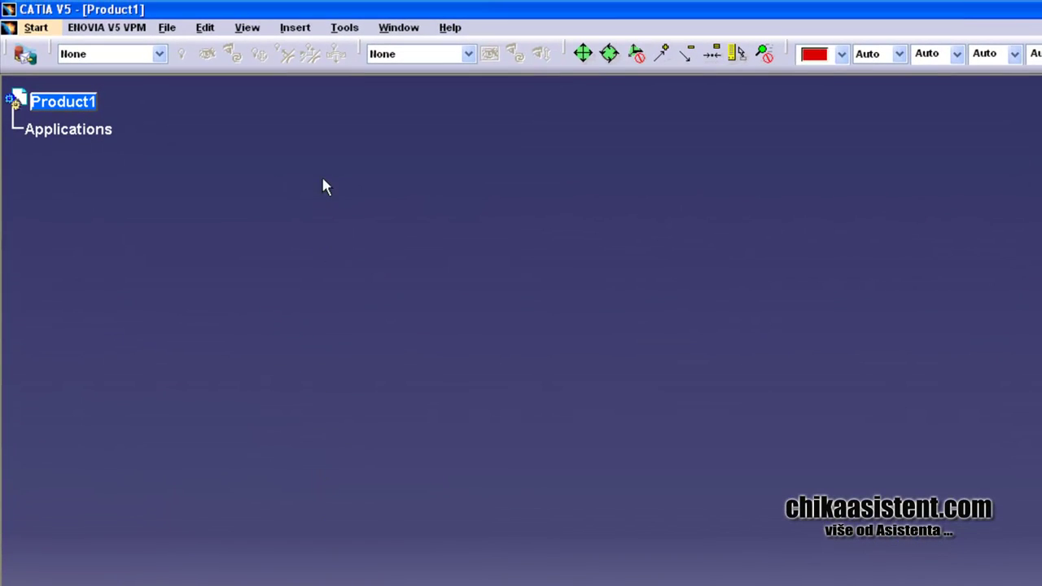
left_click(247, 30)
mouse_move(254, 50)
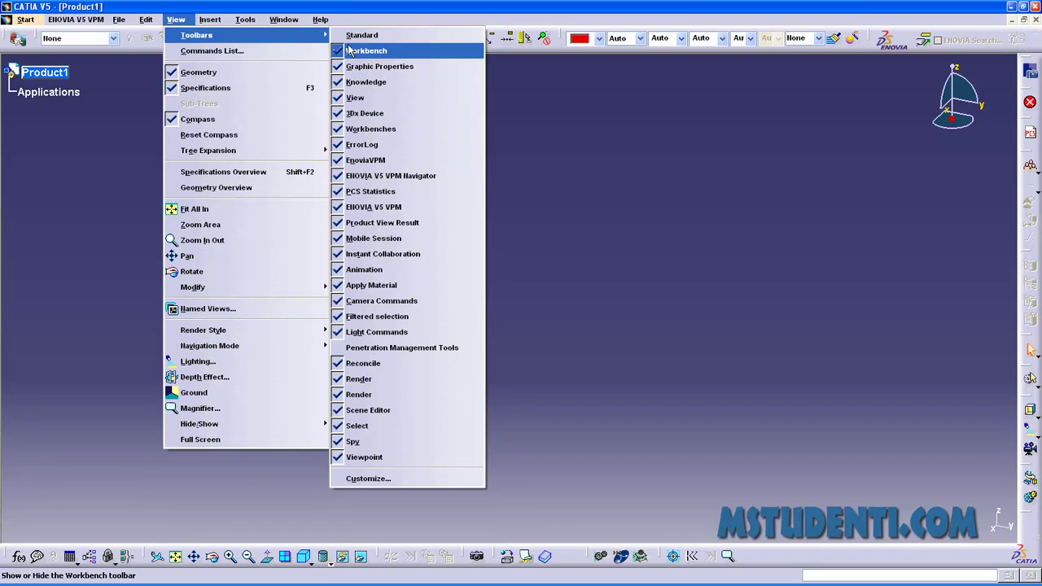
left_click(465, 306)
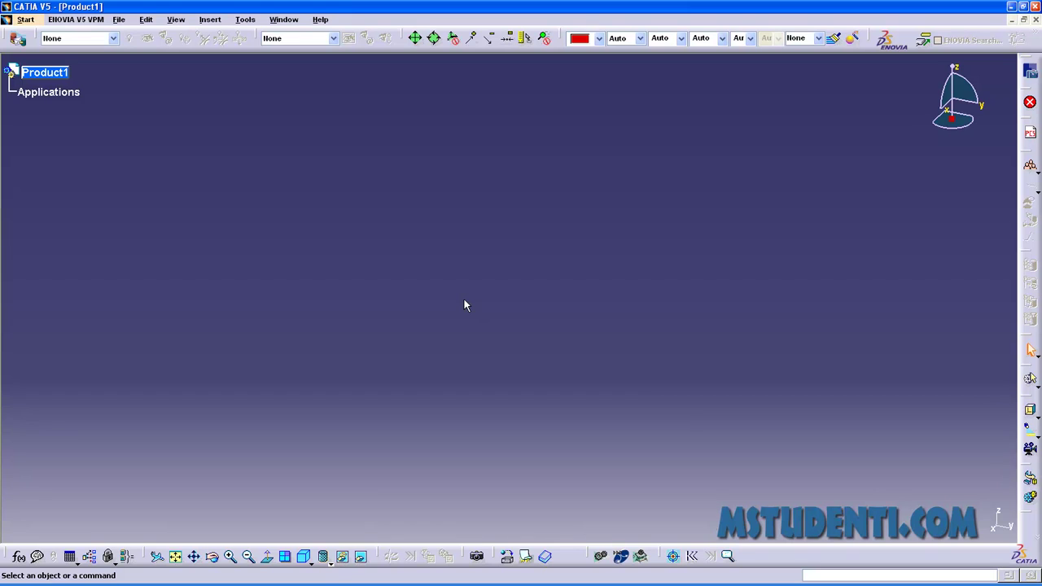
Examine the workbench categories, such as Infrastructure, Mechanical Design, Shape and Machining, and the favorite workbenches listed above them
left_click(26, 19)
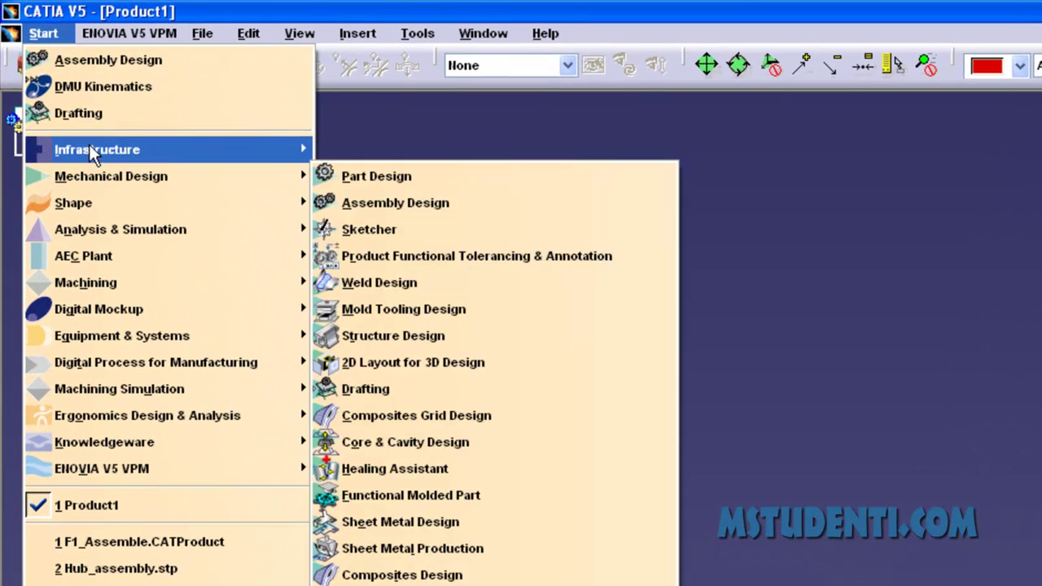
mouse_move(55, 107)
mouse_move(94, 239)
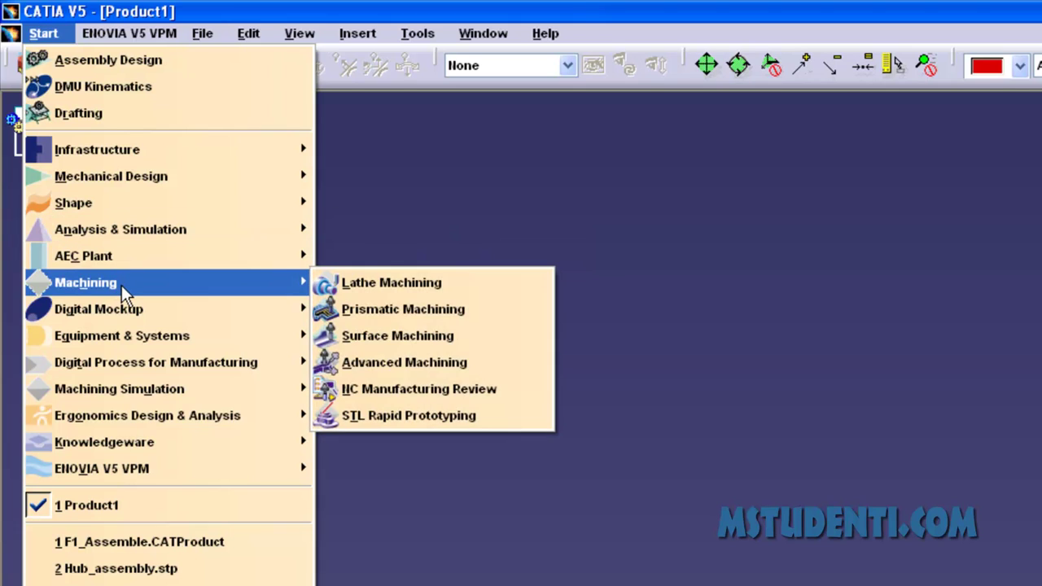
mouse_move(132, 204)
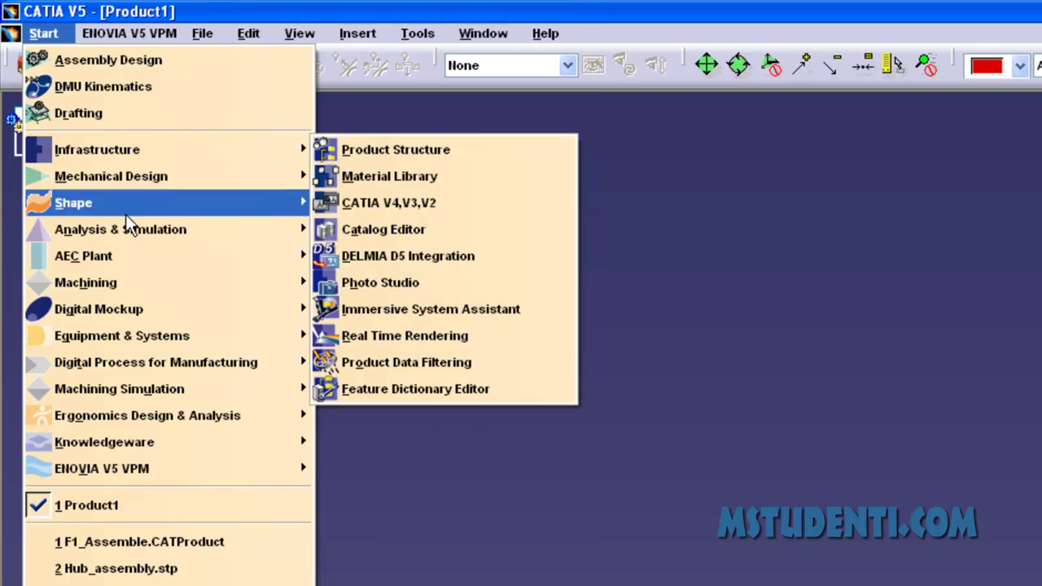
mouse_move(165, 195)
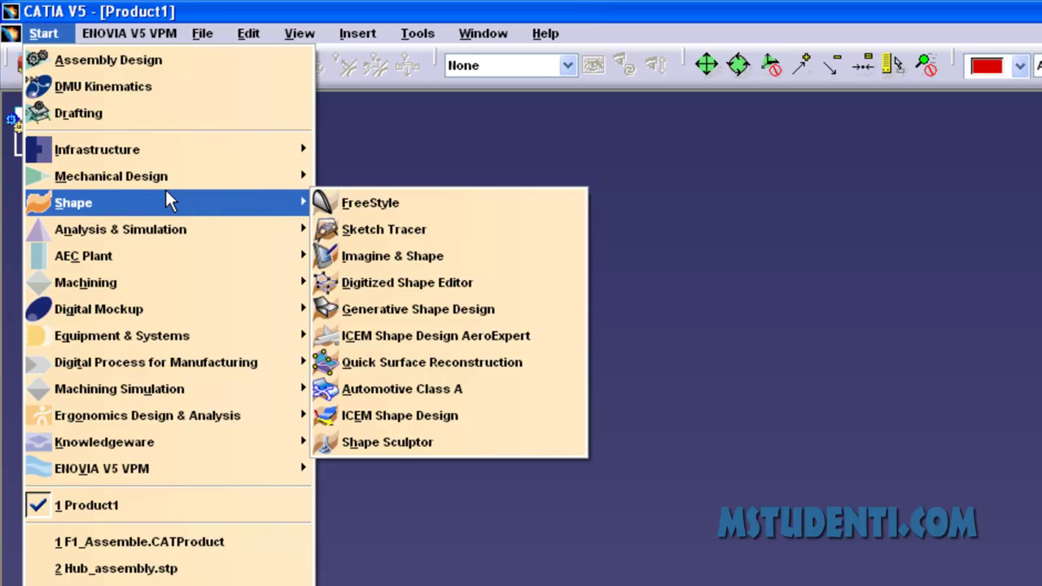
mouse_move(168, 177)
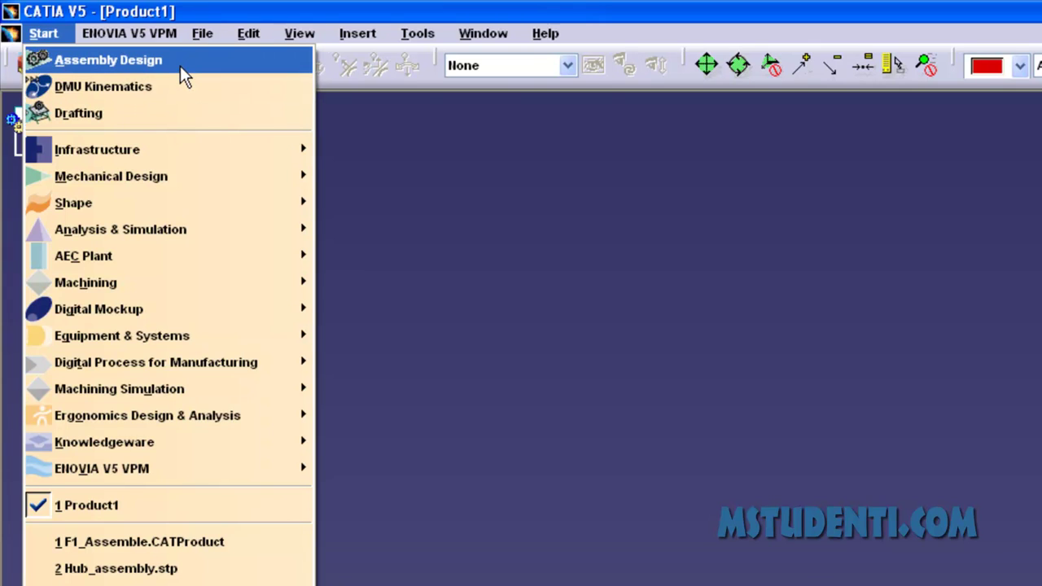
left_click(180, 66)
Add Assembly Design to the favorite workbenches in the Customize settings and check the favorites among the available workbenches
left_click(253, 33)
mouse_move(416, 32)
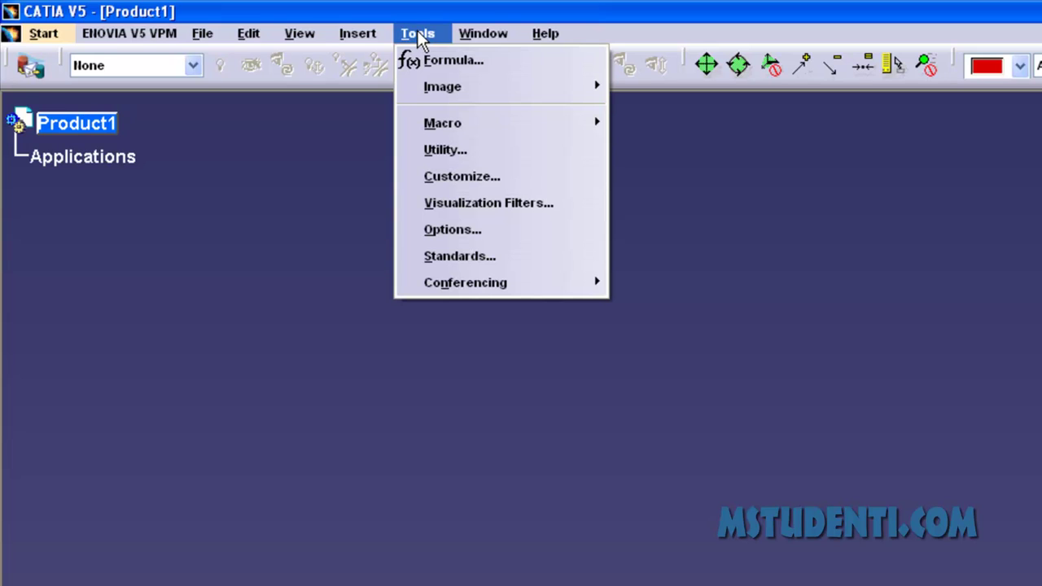
left_click(440, 176)
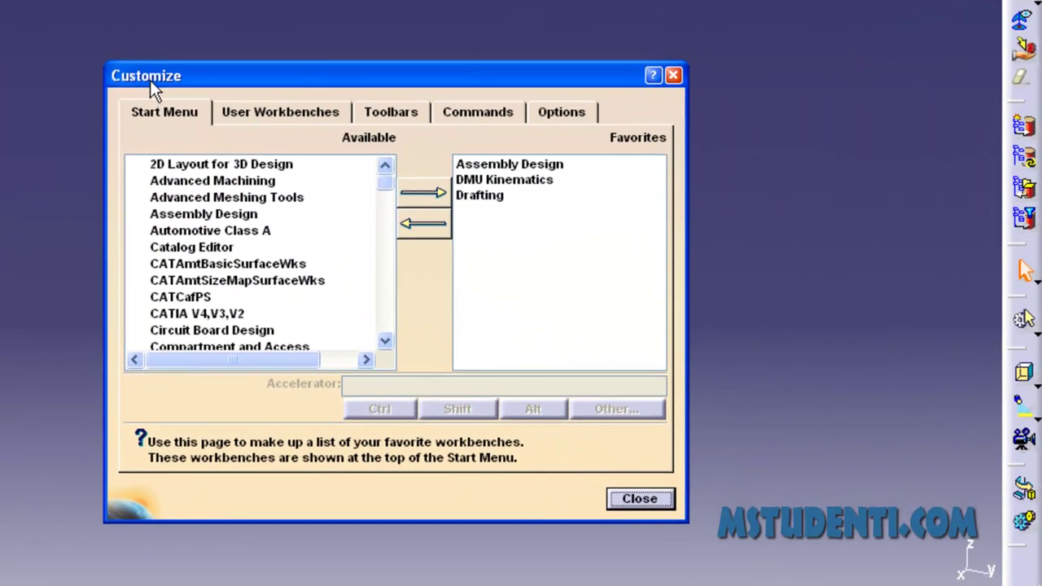
left_click(181, 113)
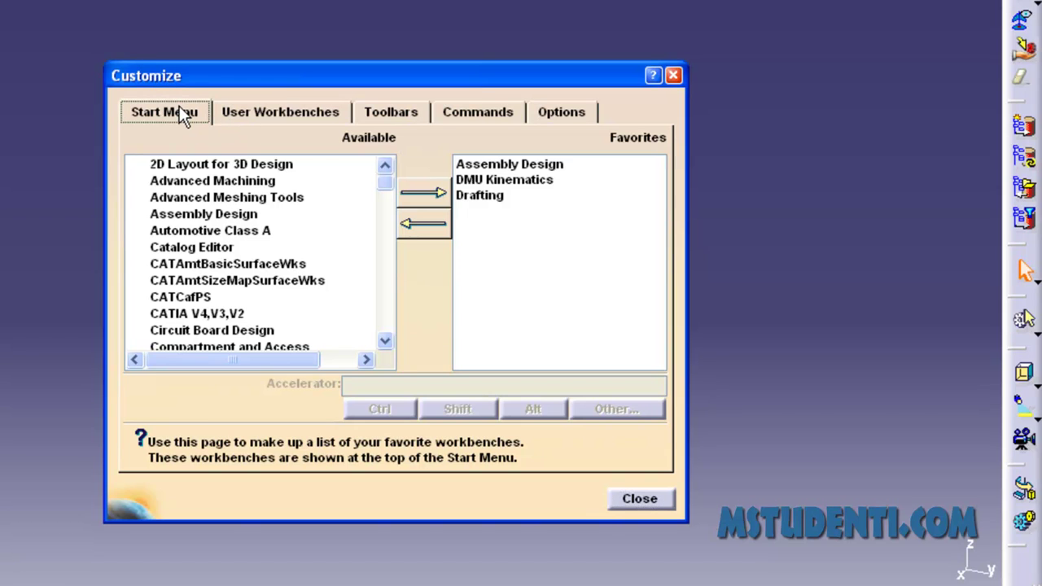
mouse_move(390, 184)
left_mouse_down()
mouse_move(390, 241)
mouse_move(388, 189)
left_mouse_up()
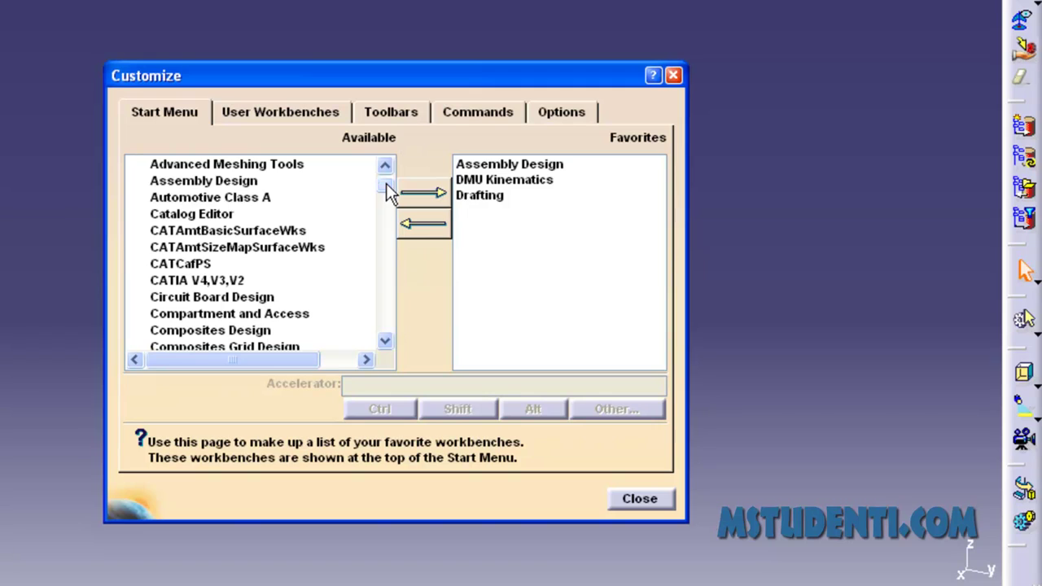
left_click(234, 180)
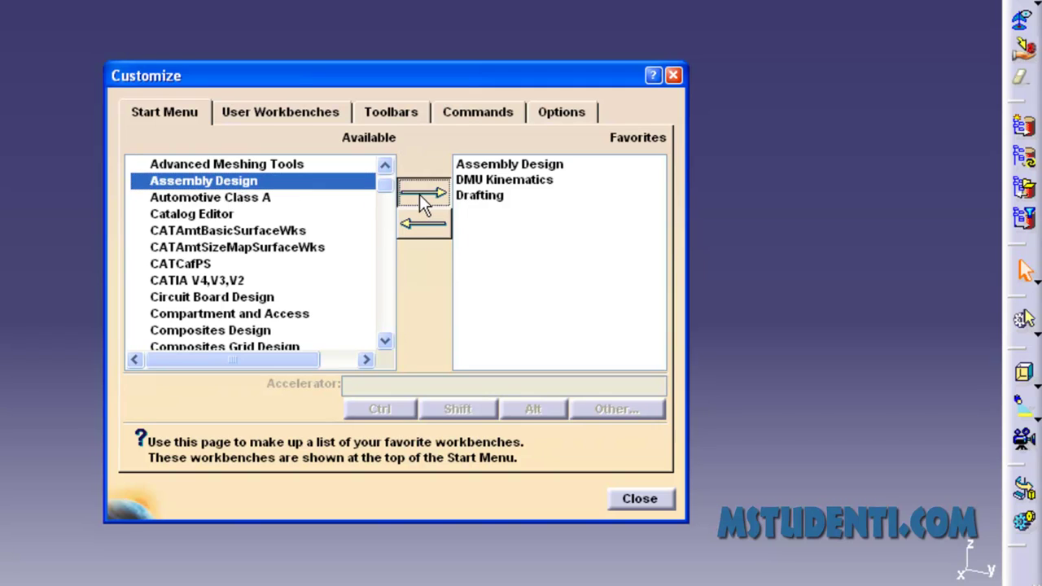
left_click(666, 499)
left_click(46, 36)
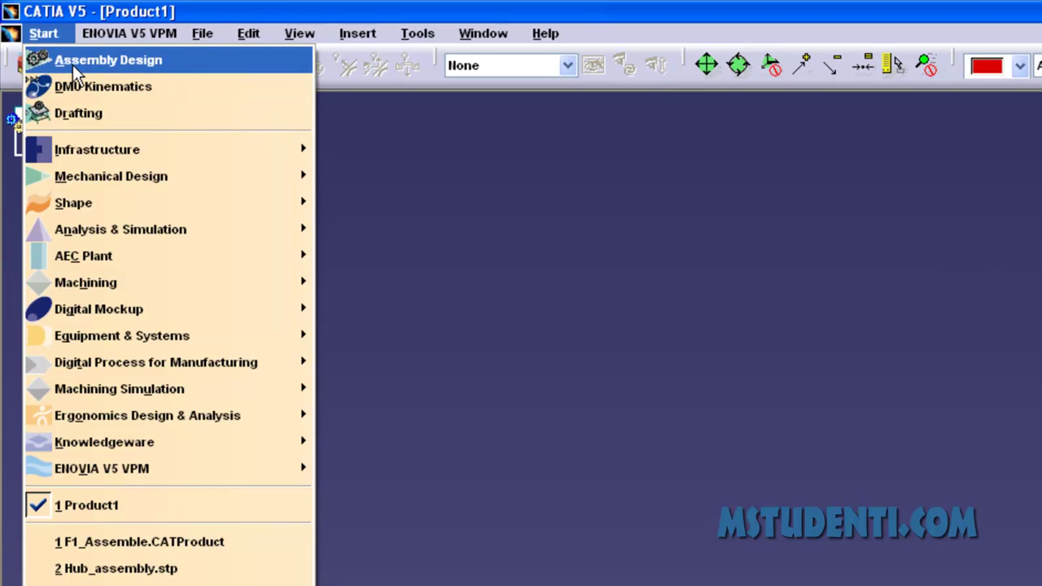
Switch to the Assembly Design workbench and detach the View toolbar so it floats over the work area
left_click(73, 64)
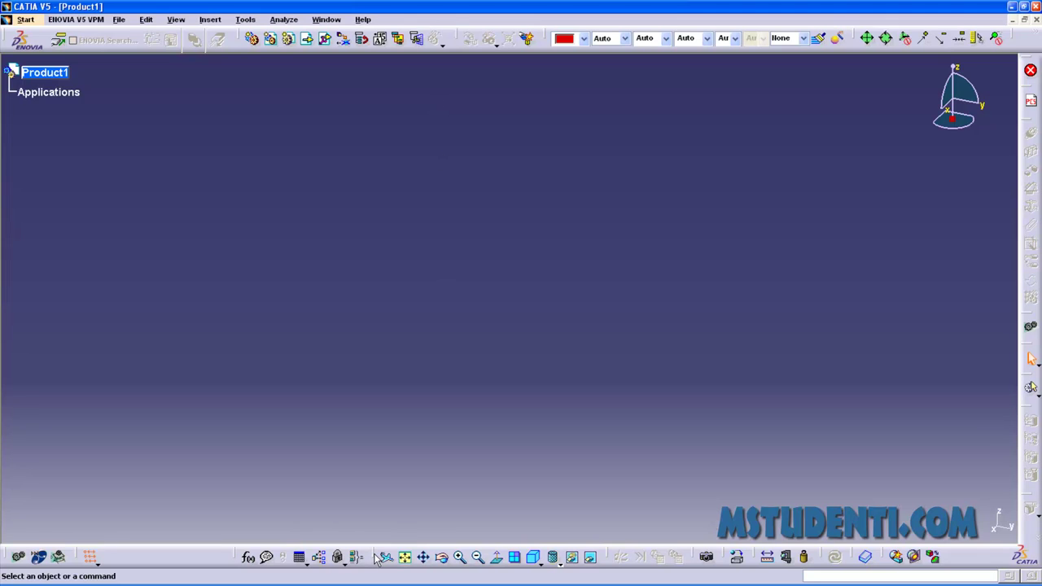
left_click_drag(376, 556, 314, 514)
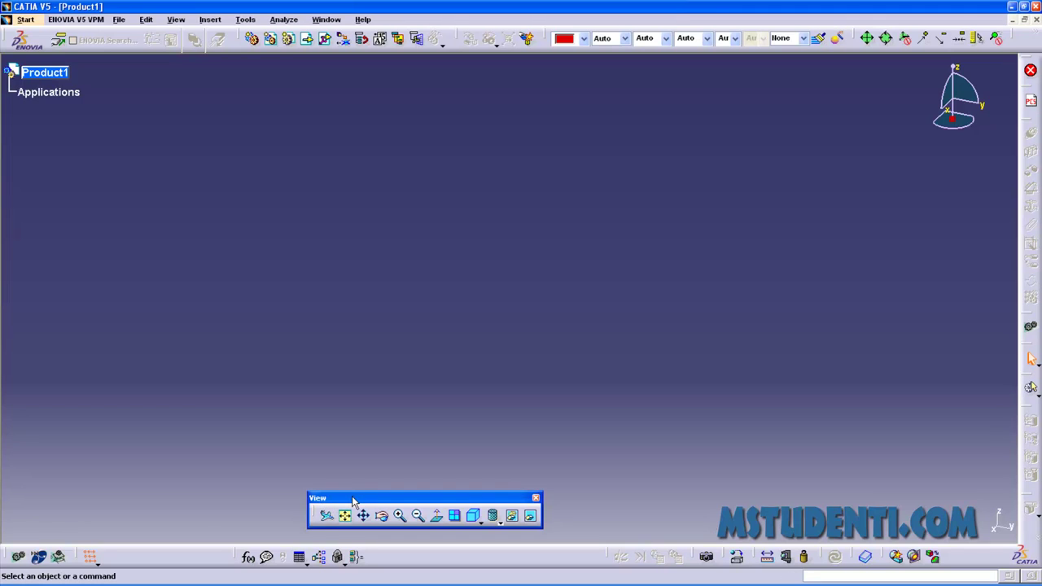
Show the Standard toolbar again and detach it so it floats beside the View toolbar
left_click(177, 21)
mouse_move(187, 36)
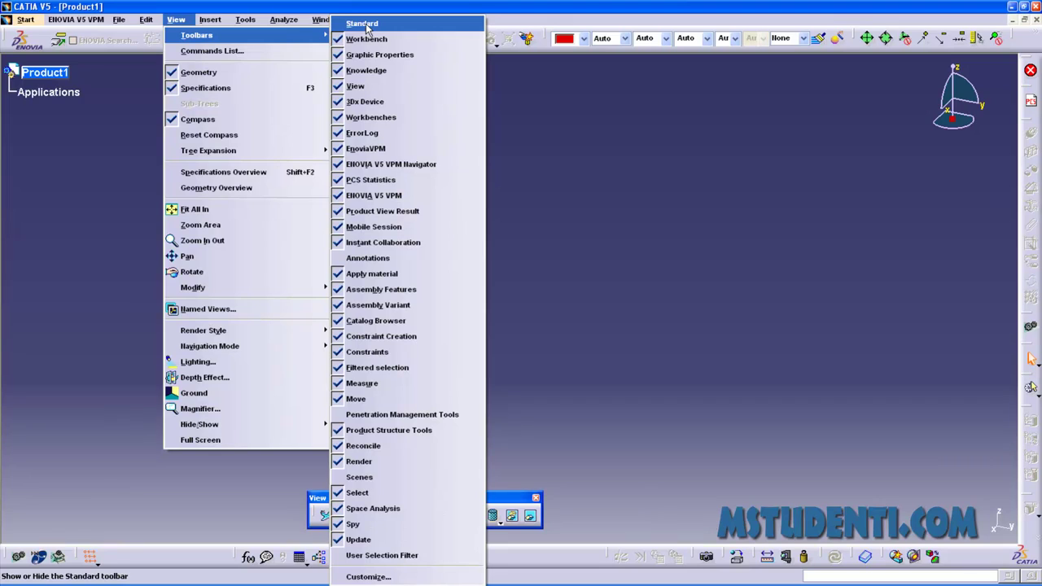
left_click(359, 23)
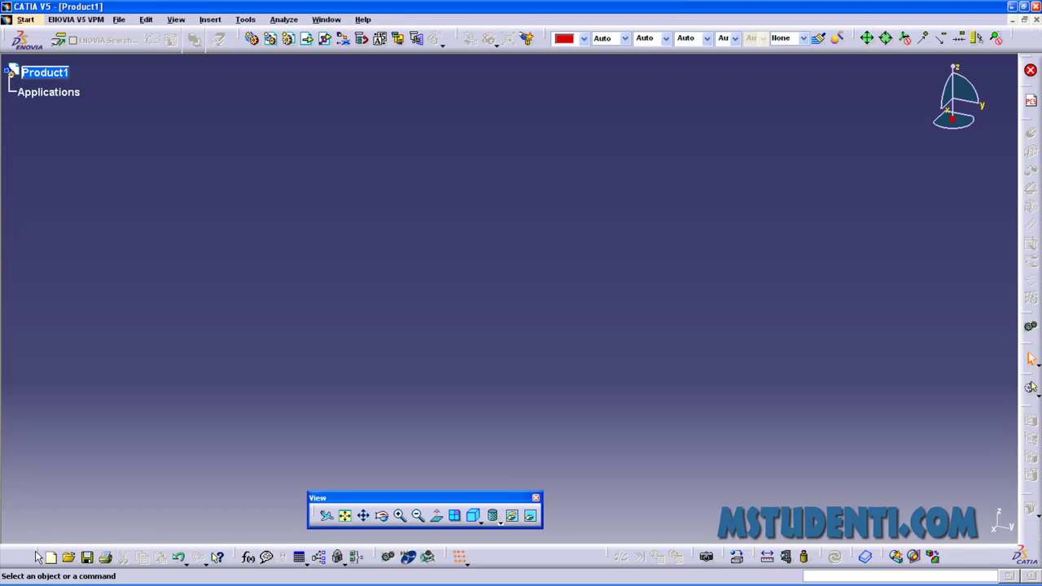
left_click_drag(39, 556, 42, 506)
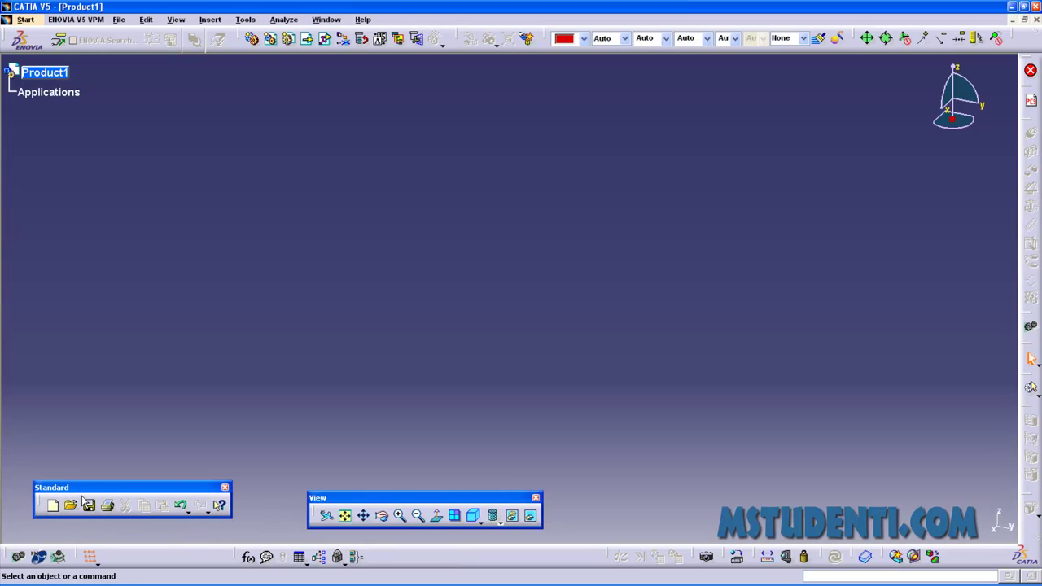
Align the floating View toolbar with the Standard toolbar and dock both again along the lower toolbar row
left_click_drag(362, 498, 298, 500)
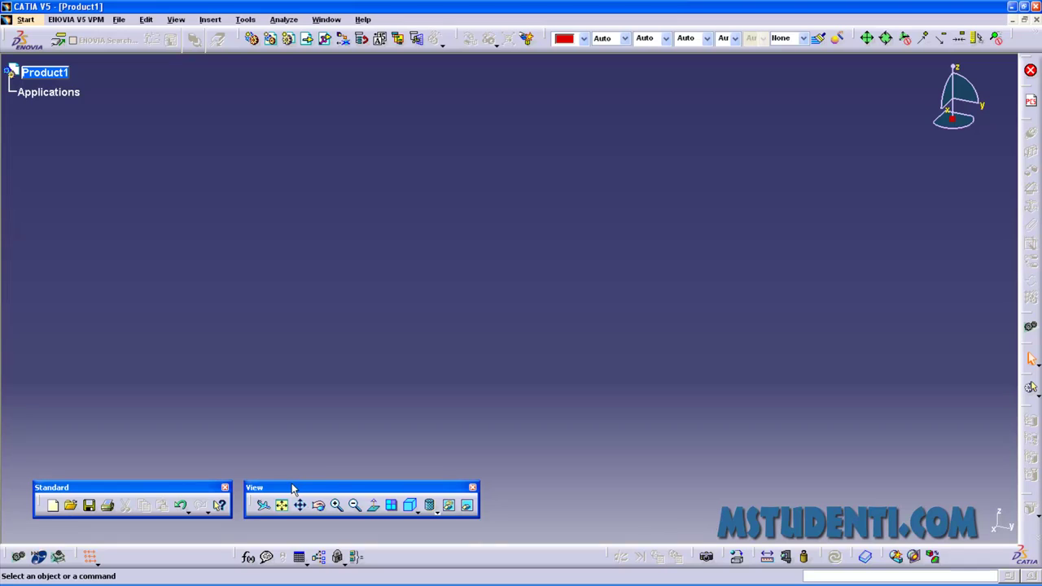
left_click_drag(294, 492, 400, 547)
left_click_drag(160, 498, 196, 546)
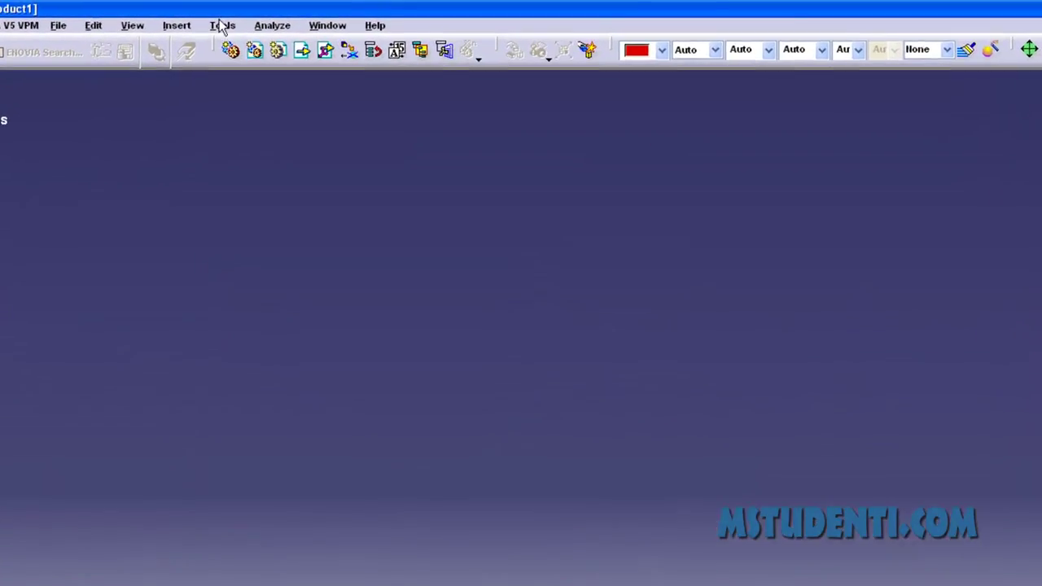
Set the automatic backup interval to 20 minutes in the General options
left_click(245, 19)
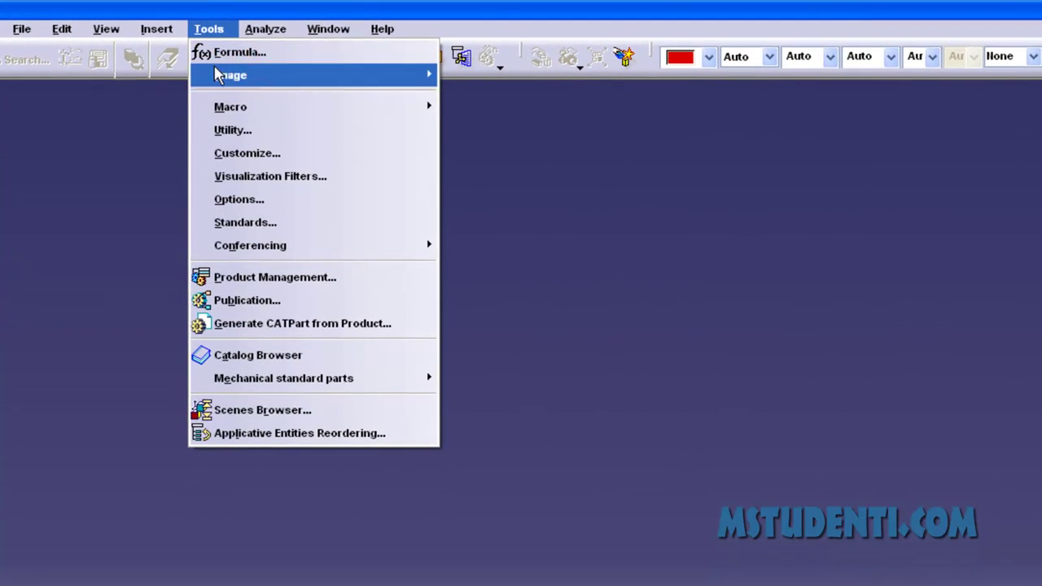
left_click(240, 200)
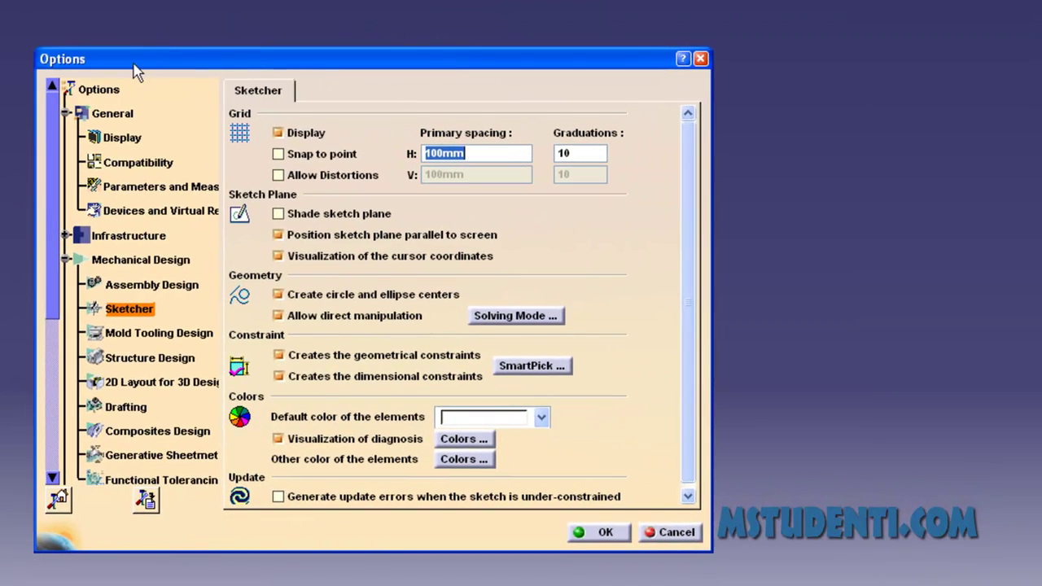
left_click_drag(136, 71, 254, 47)
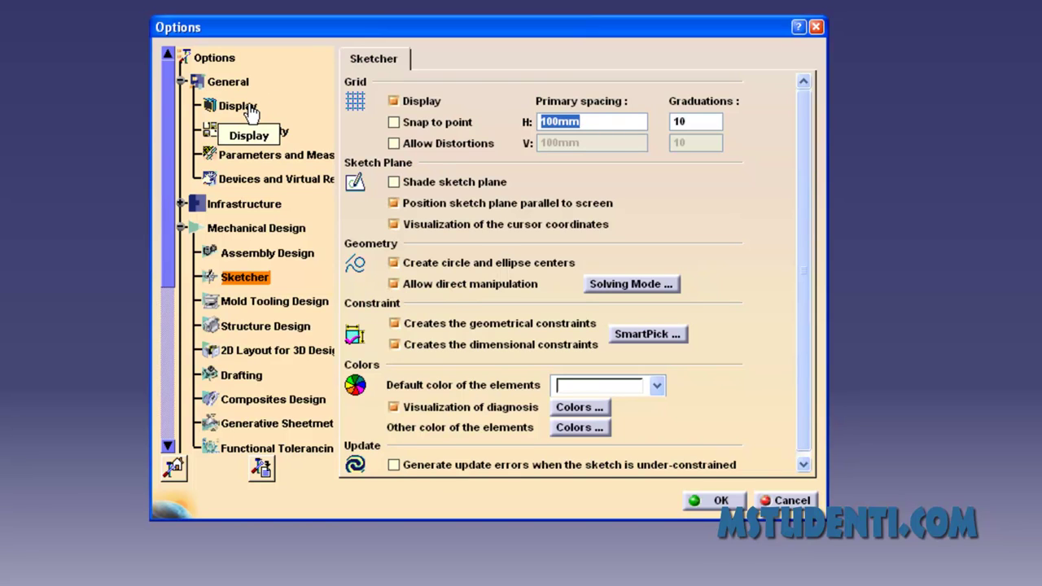
left_click(229, 81)
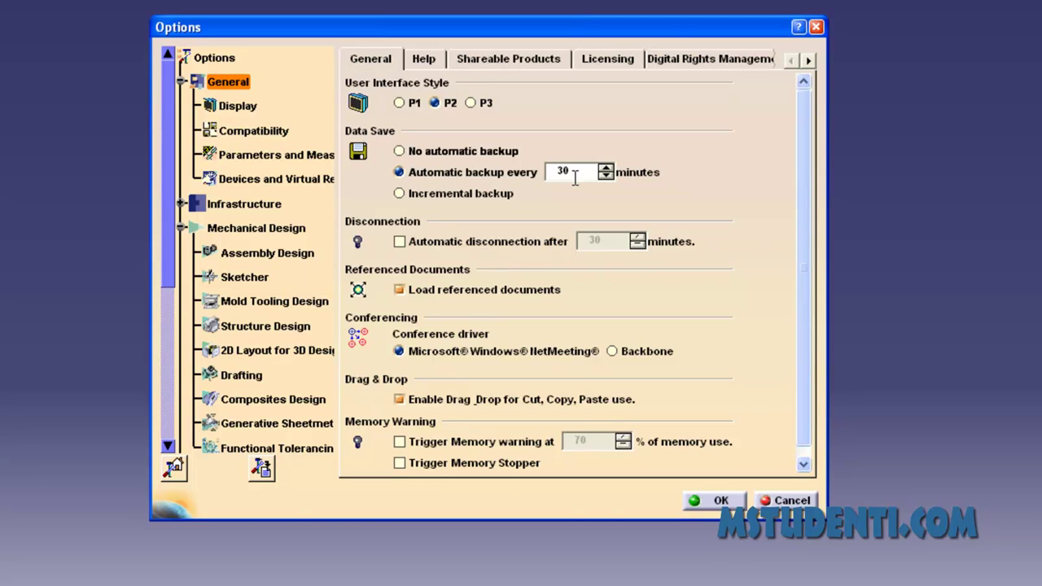
left_click_drag(572, 173, 552, 172)
left_click(561, 173)
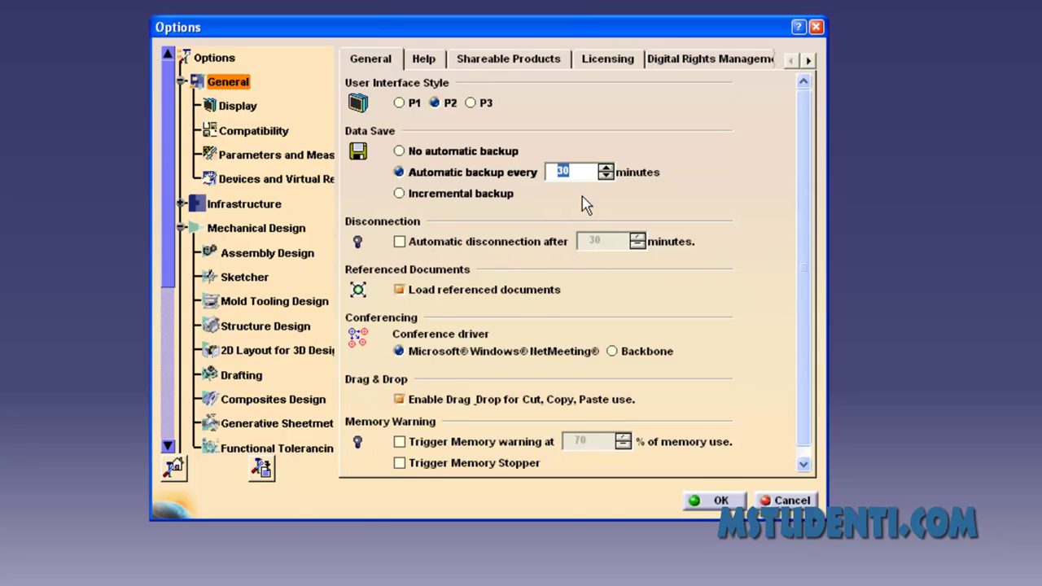
type("20")
key("Return")
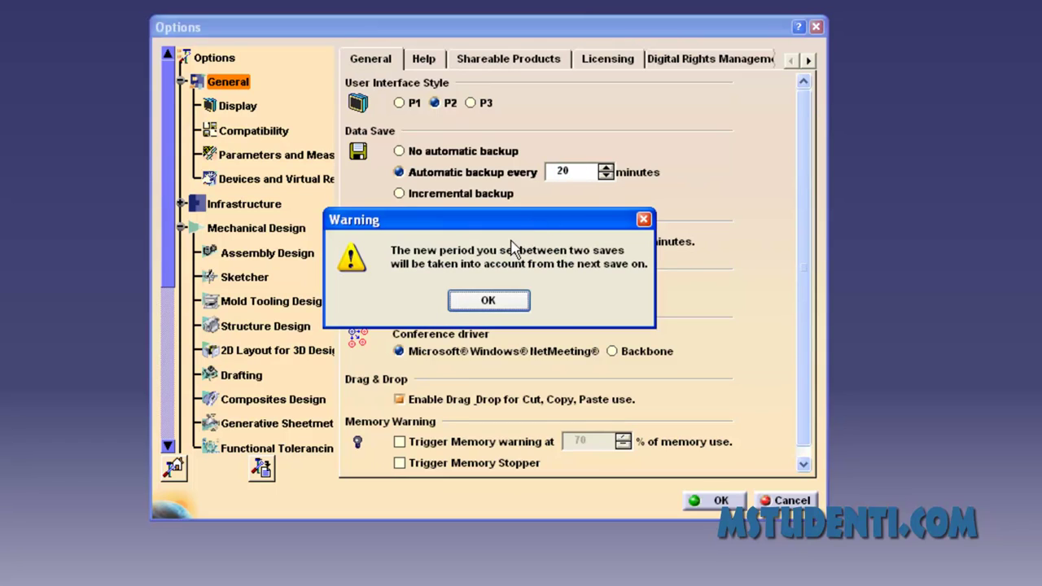
left_click(485, 303)
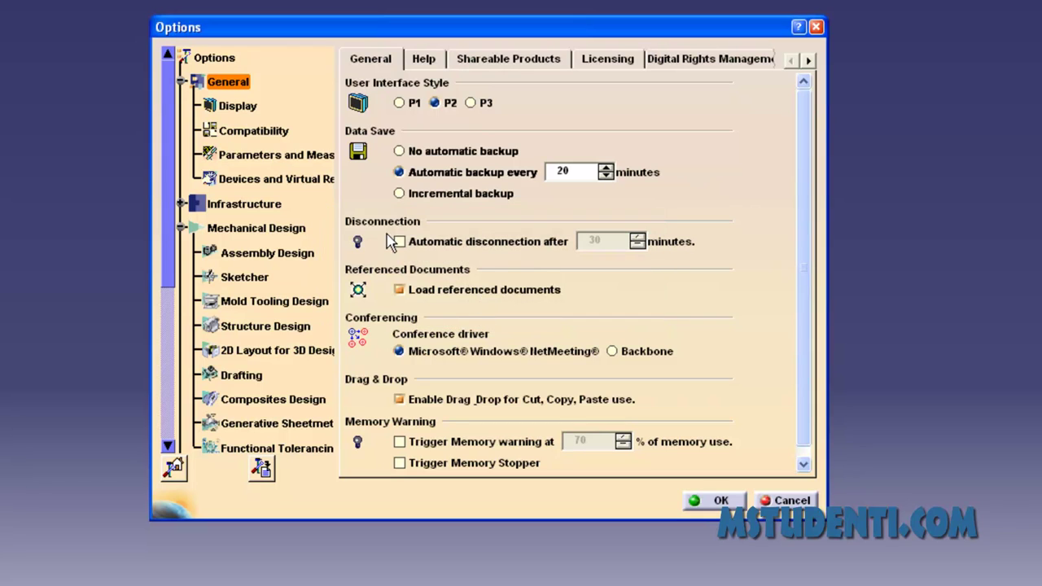
Examine the units assigned to magnitudes such as length and mass in the Parameters and Measure options
left_click(282, 156)
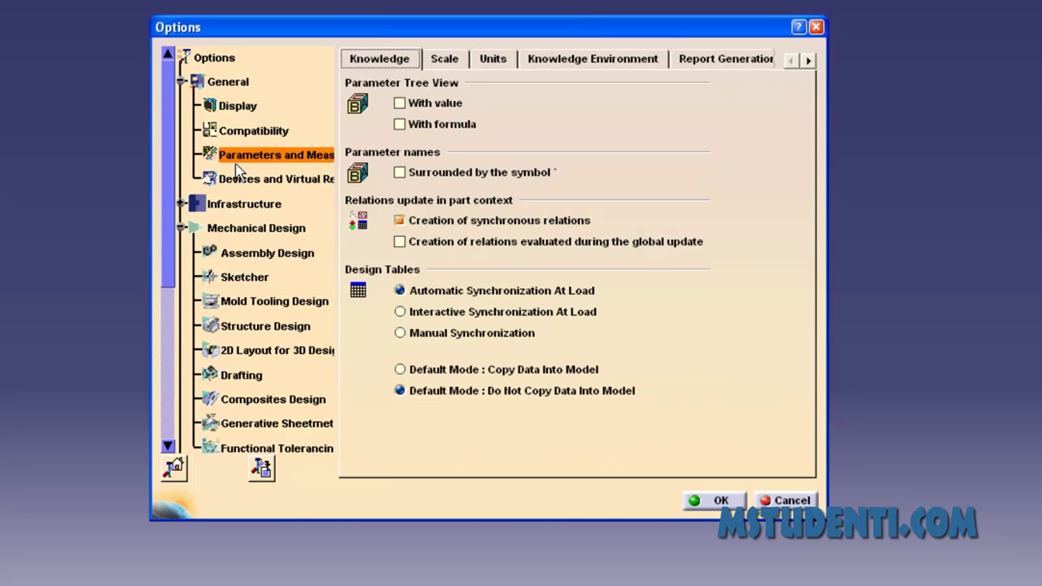
left_click(496, 62)
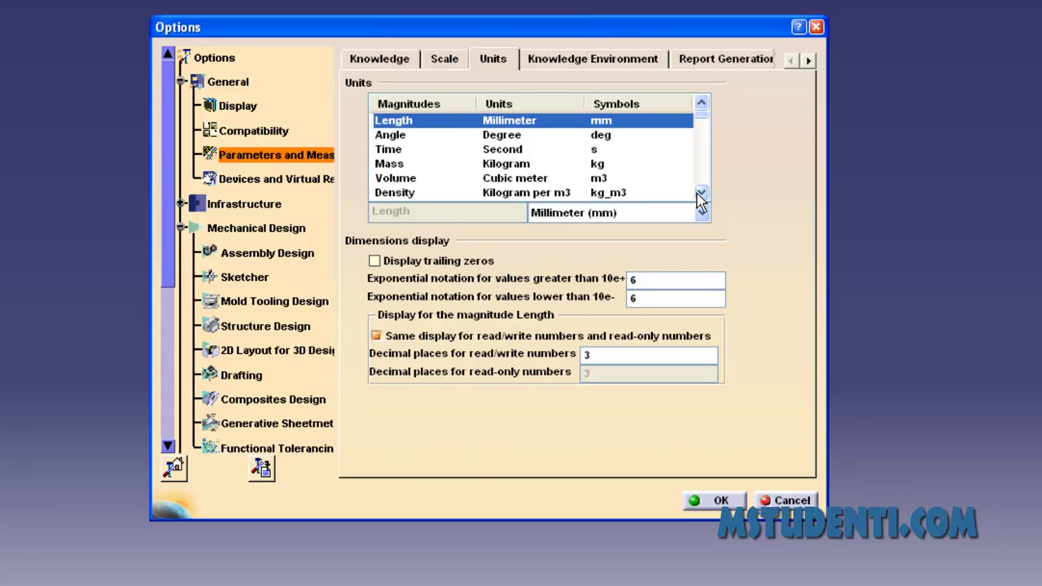
left_click(474, 164)
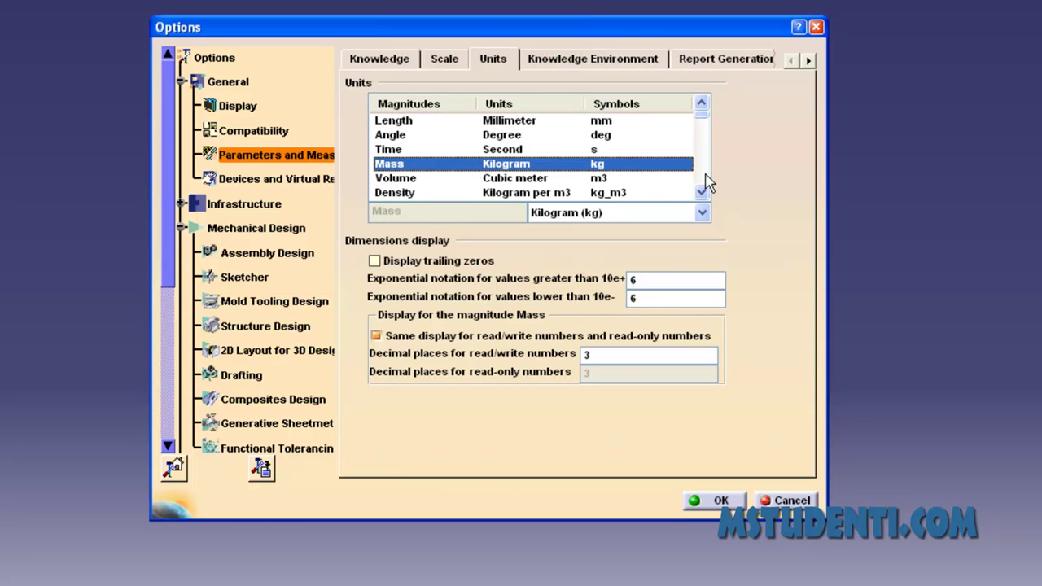
scroll(703, 202, "down", 3)
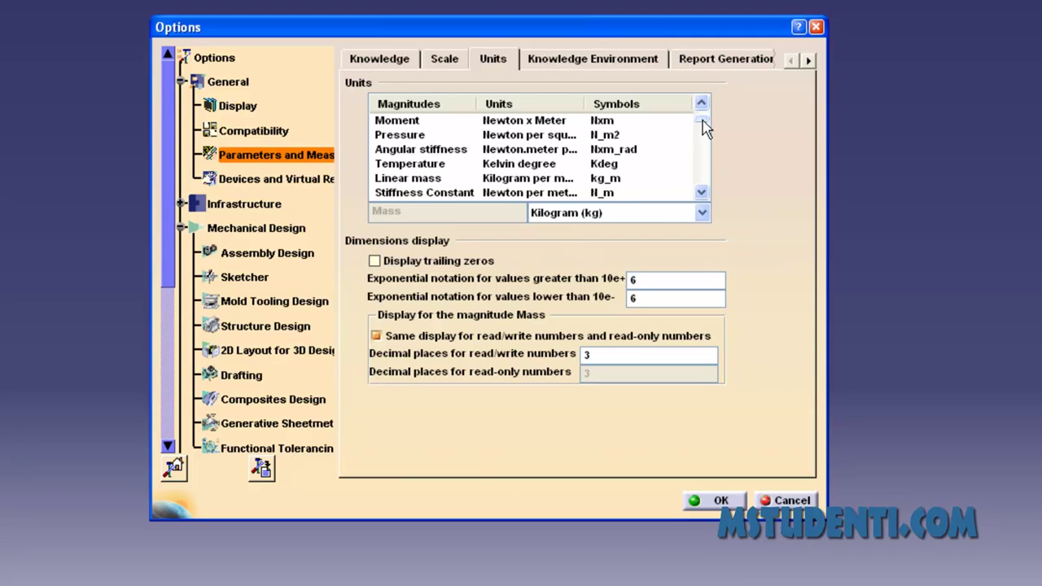
scroll(705, 129, "up", 3)
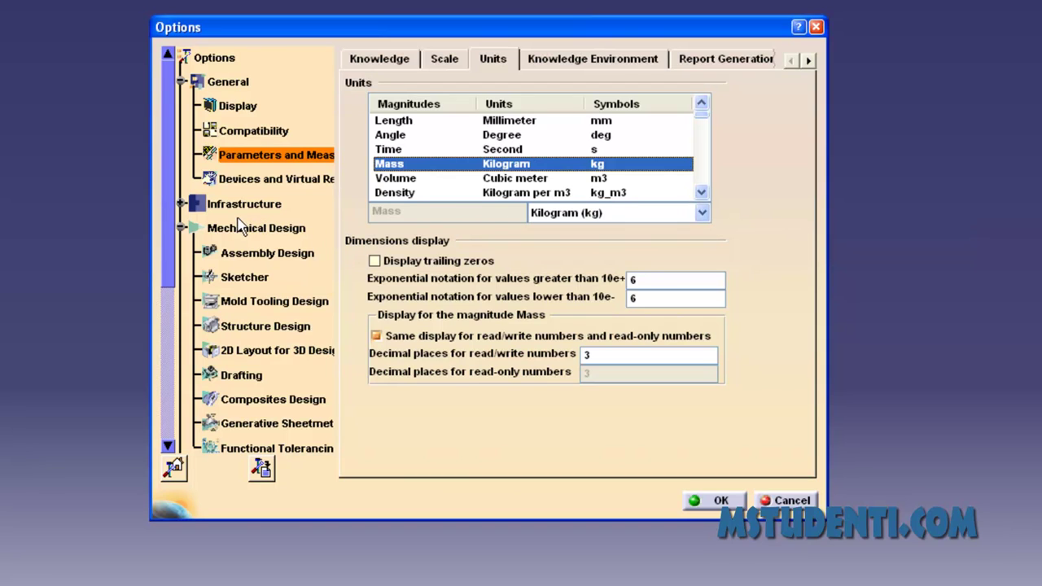
Check the Part Infrastructure display options for the specification tree and geometry area, and accept the options
left_click(181, 204)
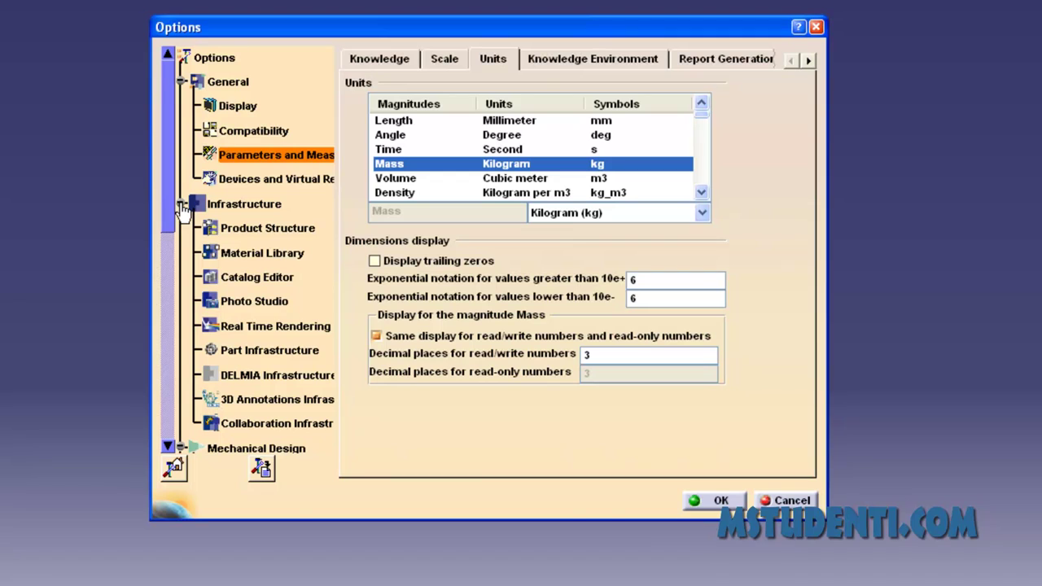
left_click(256, 355)
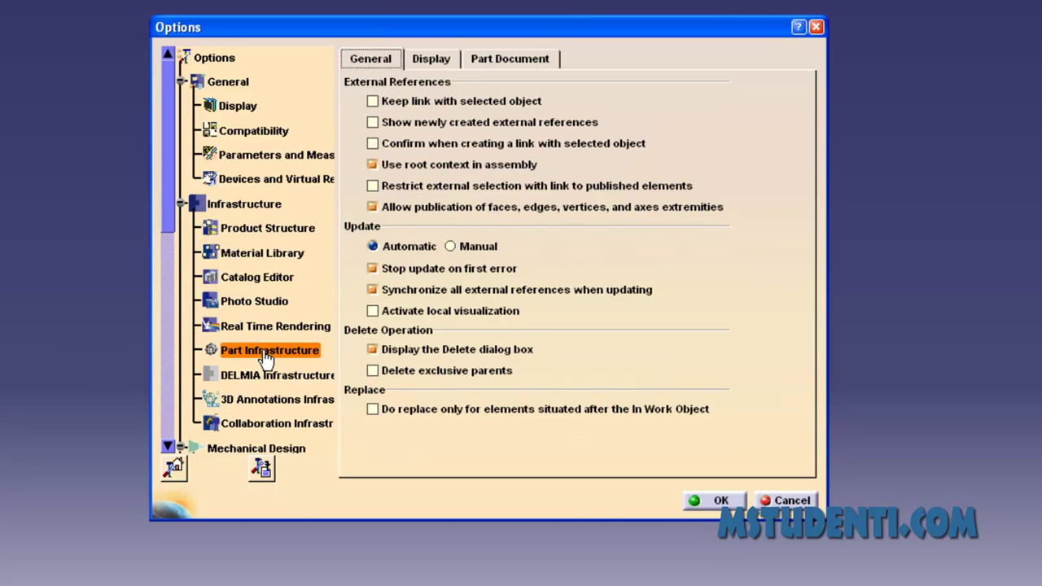
left_click(438, 65)
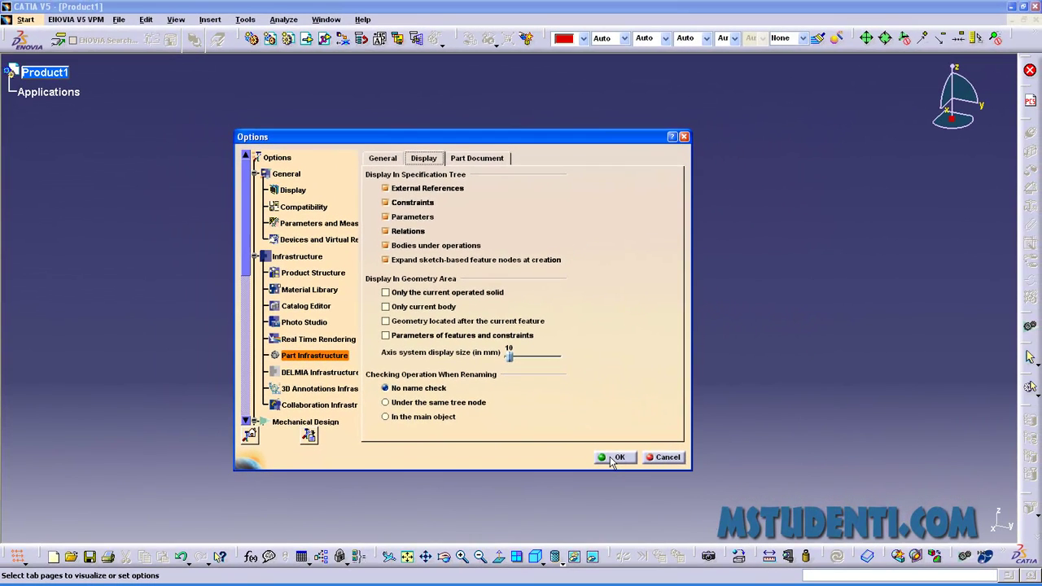
left_click(614, 458)
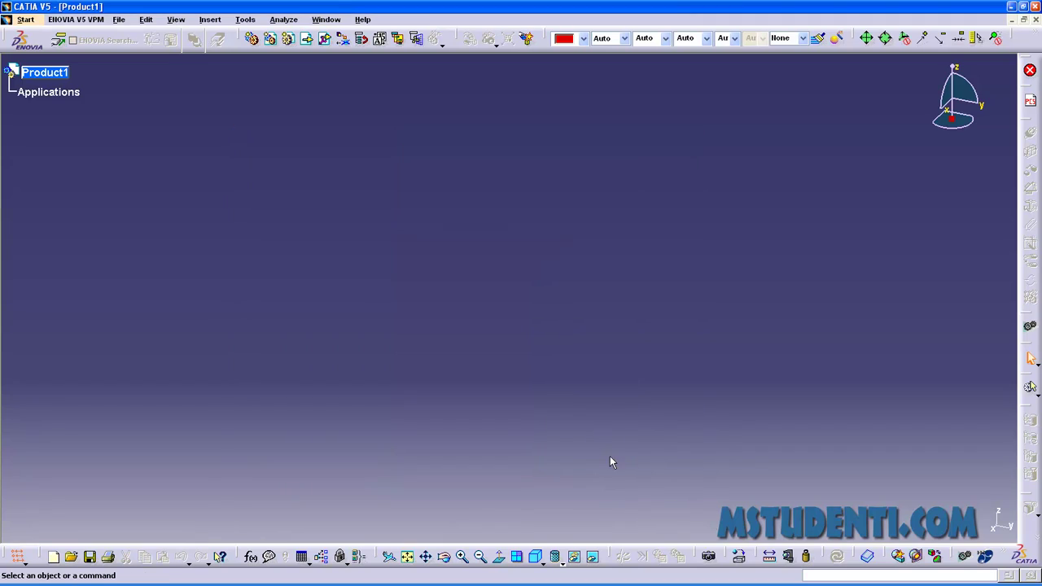